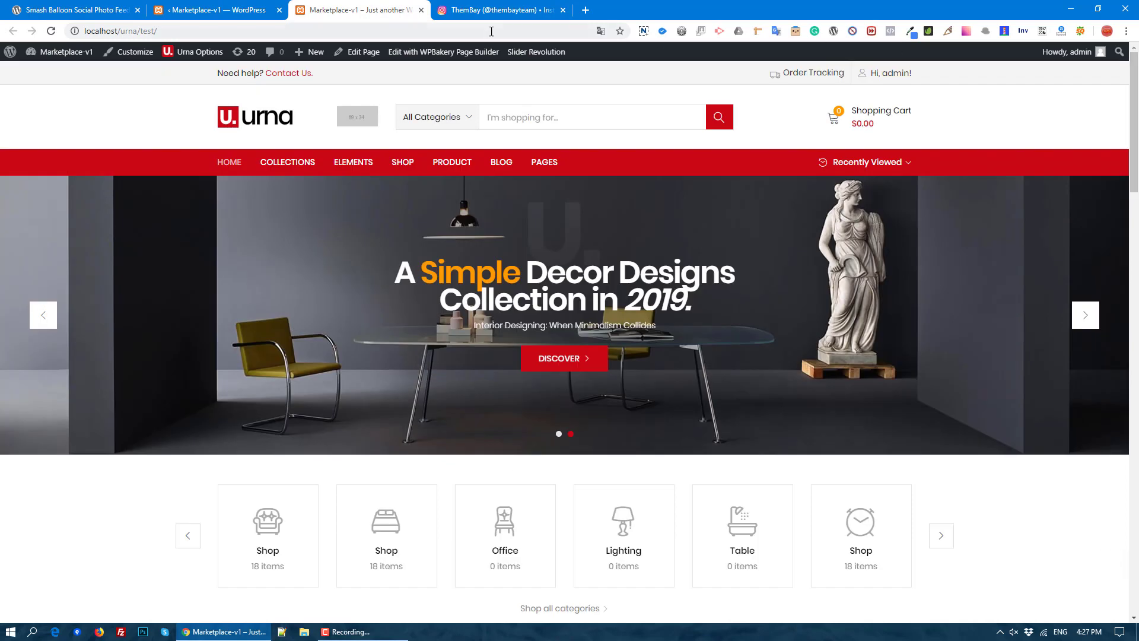
- Create a new page, dismiss the editor tour and switch the page to the WPBakery Page Builder classic editing screen
mouse_move(309, 51)
click(305, 103)
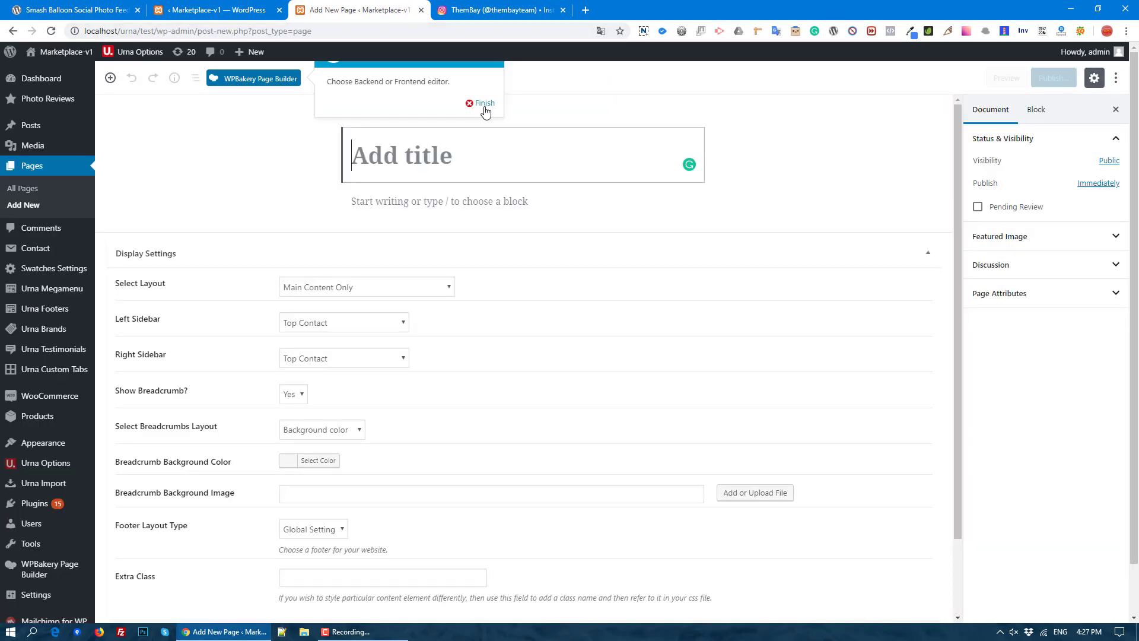
click(485, 103)
click(258, 83)
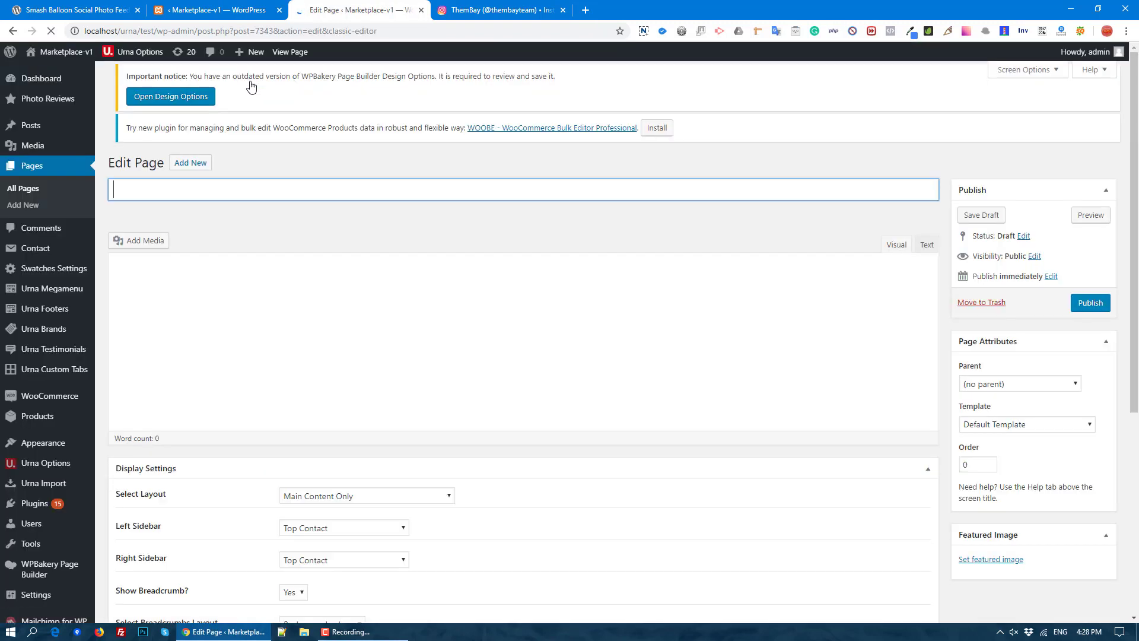
- Open the Add Plugins page in a separate tab and copy the name "Smash Balloon Social Photo Feed" from its WordPress.org page
mouse_move(36, 503)
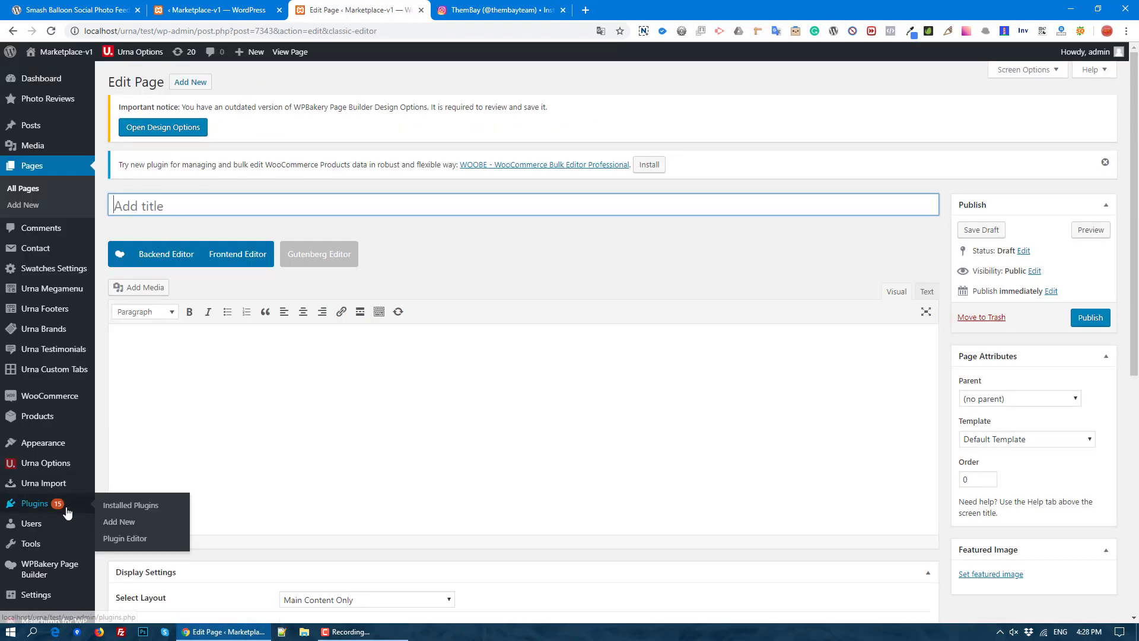
middle_click(116, 525)
click(511, 9)
click(77, 9)
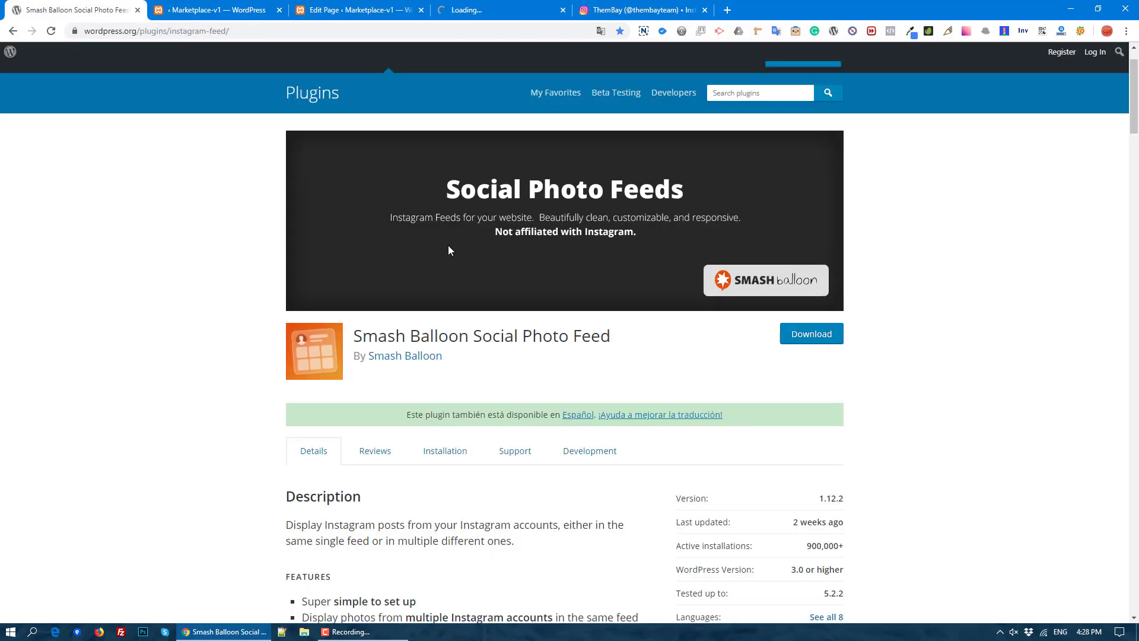
drag(354, 339, 625, 348)
right_click(591, 331)
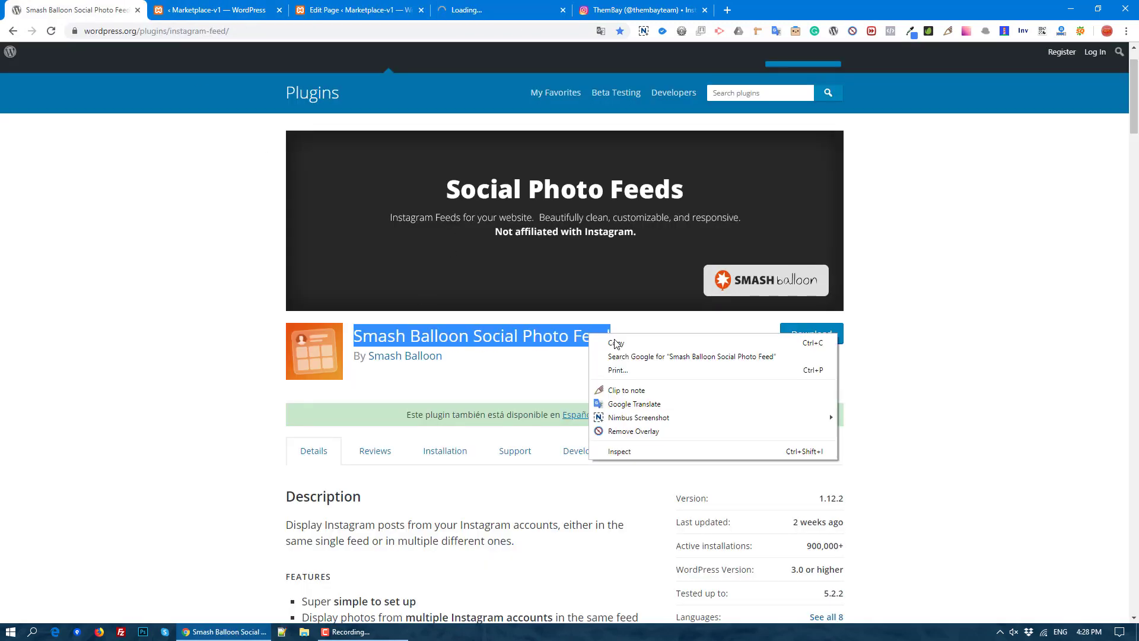
click(611, 340)
- Search the plugin installer for "Smash Balloon Social Photo Feed" and install that plugin
click(469, 9)
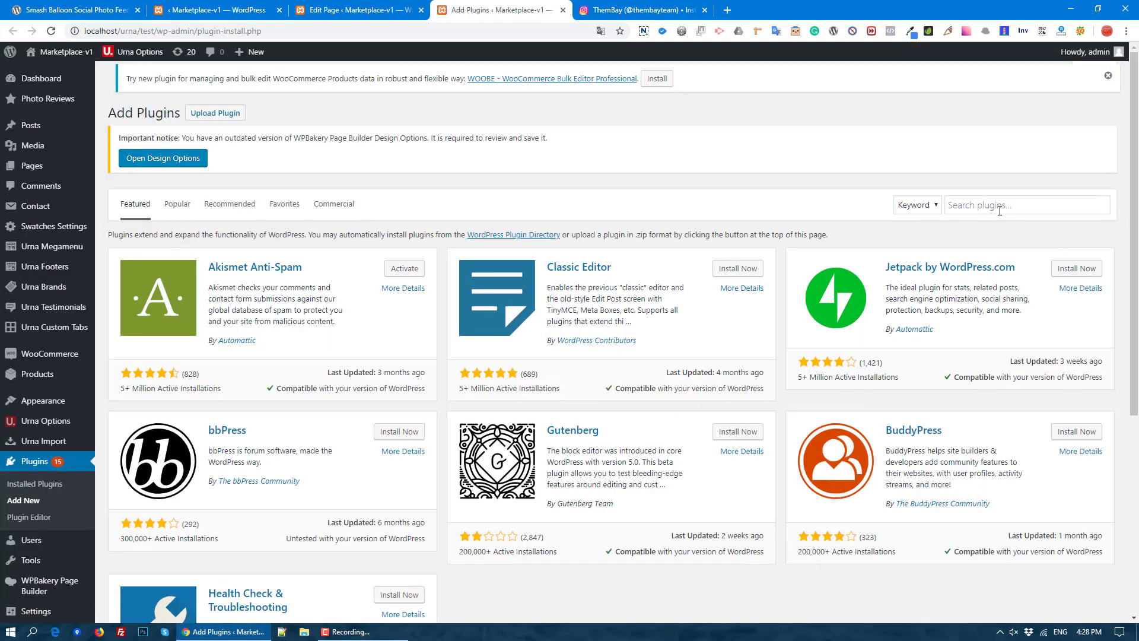
click(1000, 205)
key(ctrl+v)
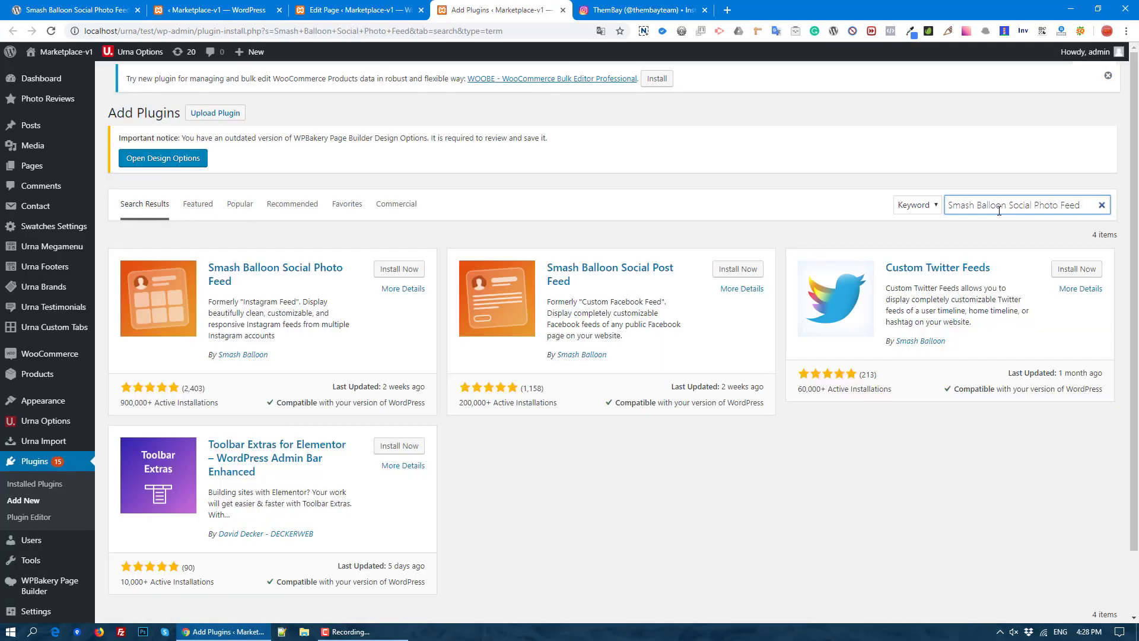
click(416, 272)
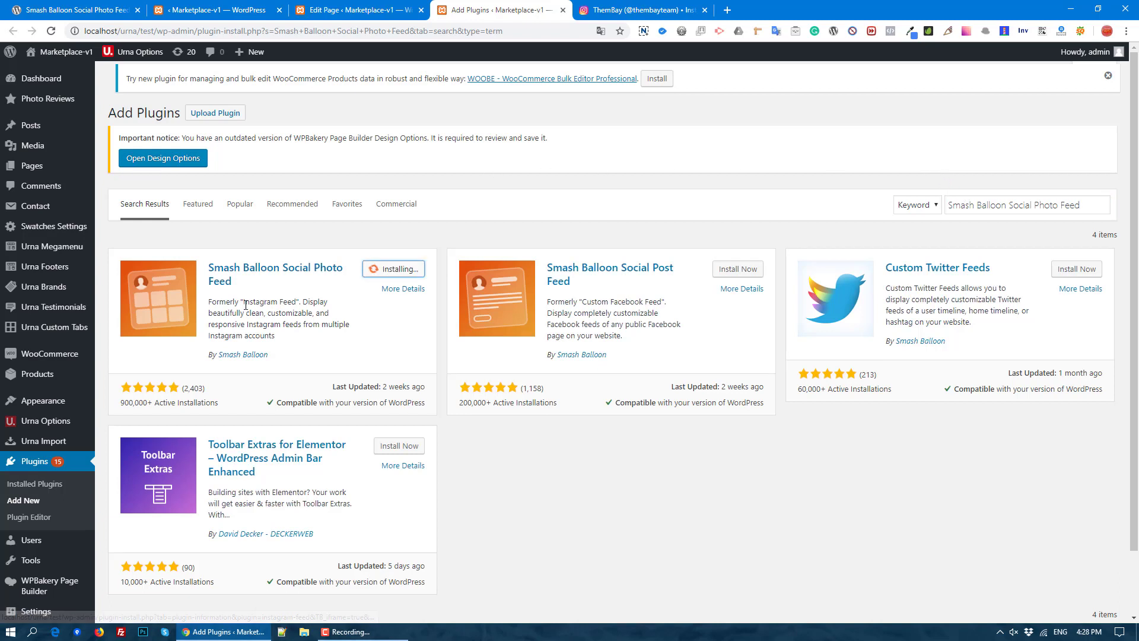
- Copy the text "Instagram Feed" from the plugin's description and activate Smash Balloon Social Photo Feed
drag(243, 302, 297, 301)
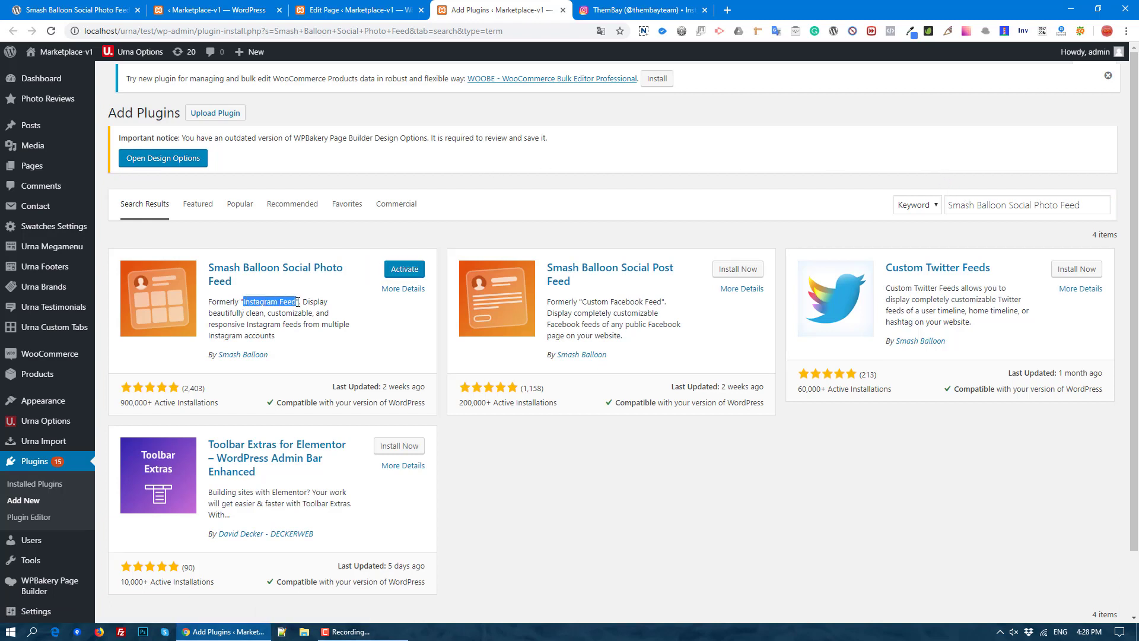
right_click(292, 303)
click(324, 310)
click(407, 272)
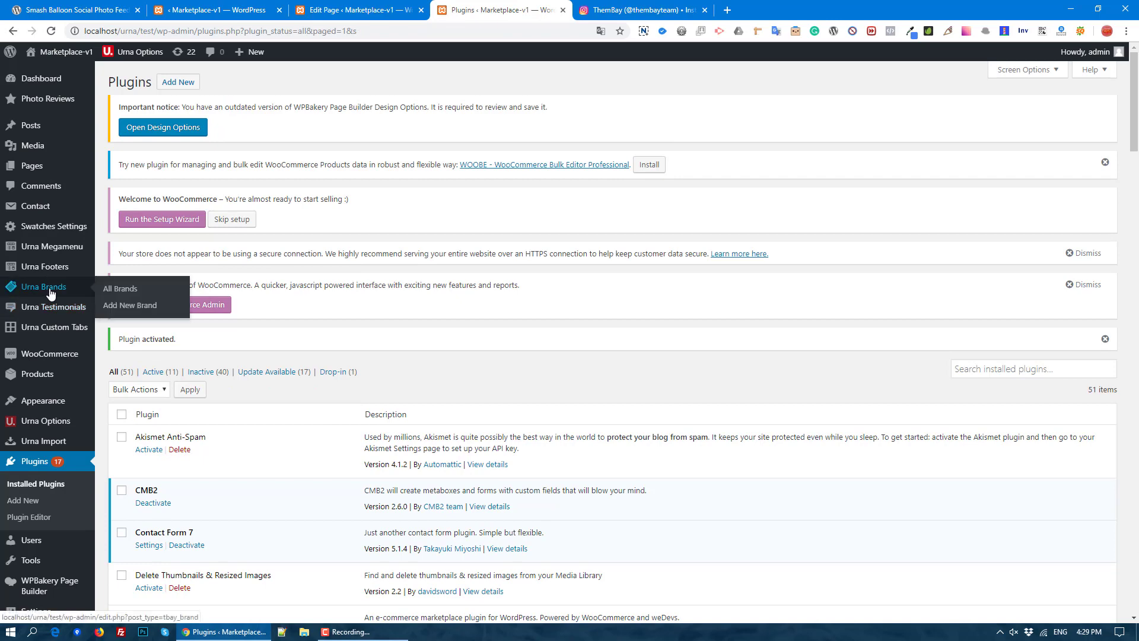
- Open the Instagram Feed plugin settings and connect an Instagram account
scroll(50, 354, down, 4)
scroll(49, 354, down, 2)
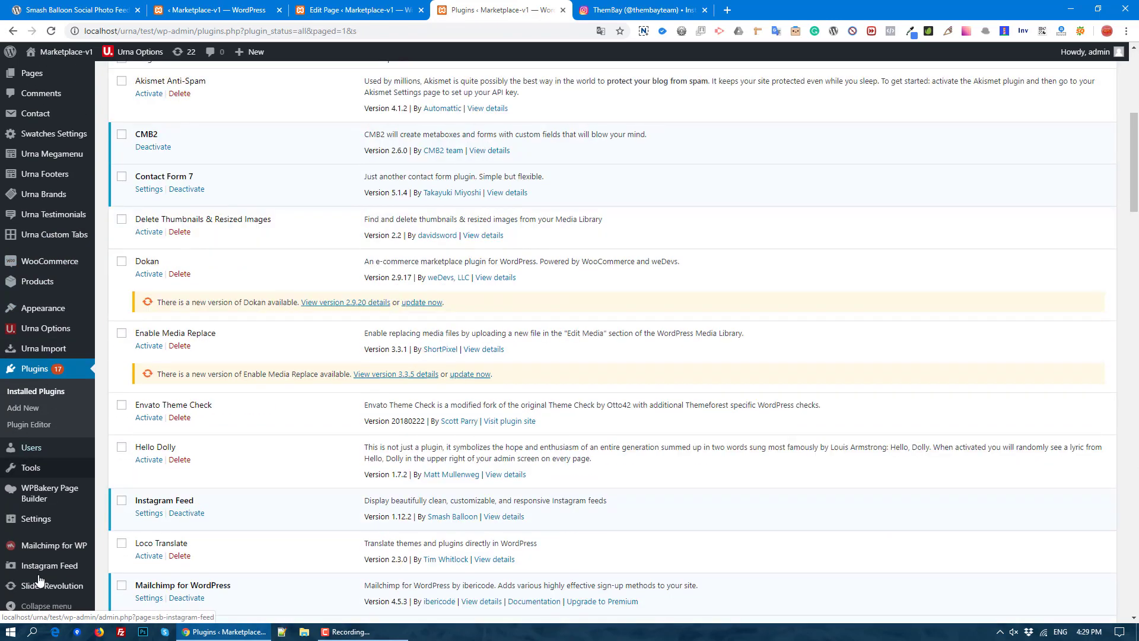
click(39, 568)
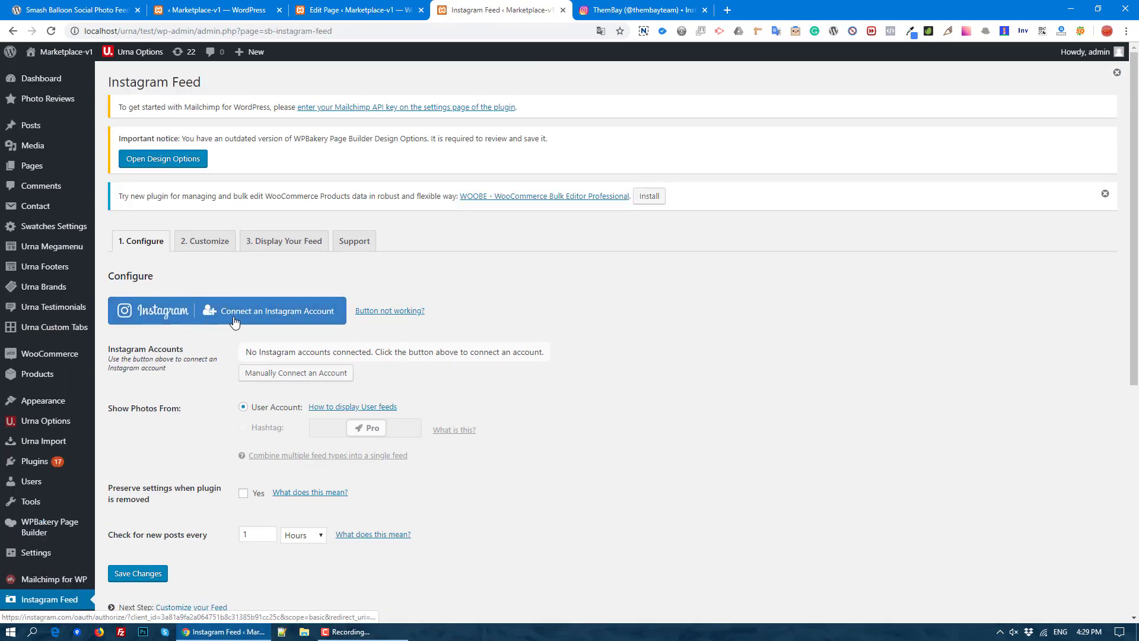
click(288, 315)
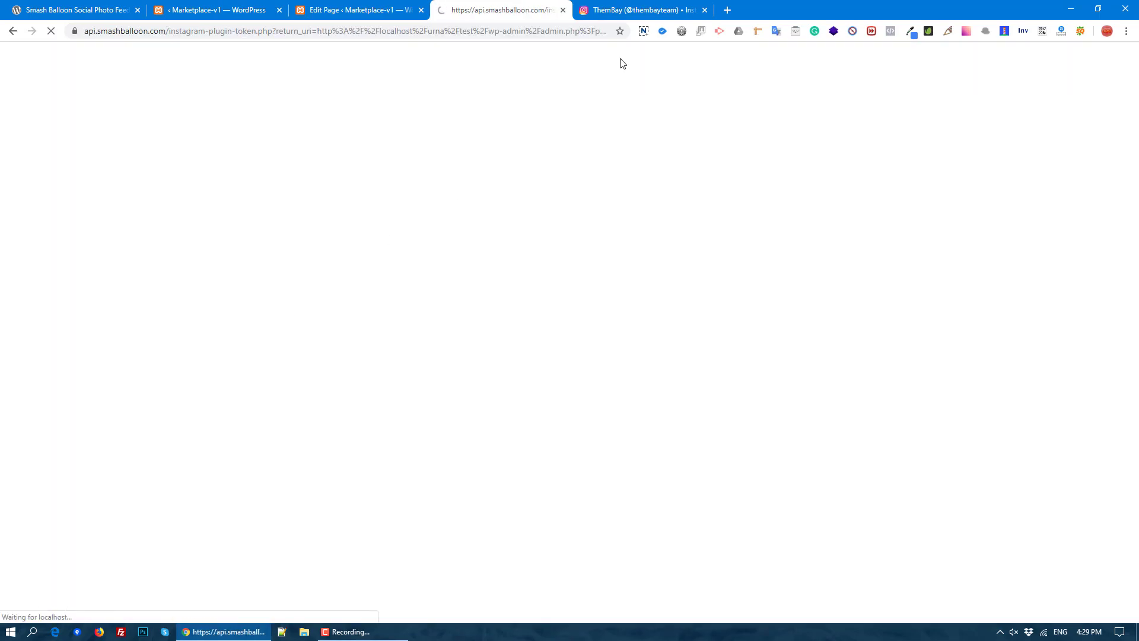
- Look over the posts on the ThemBay Instagram profile and return to the Instagram Feed settings
click(638, 9)
drag(1134, 150, 1137, 89)
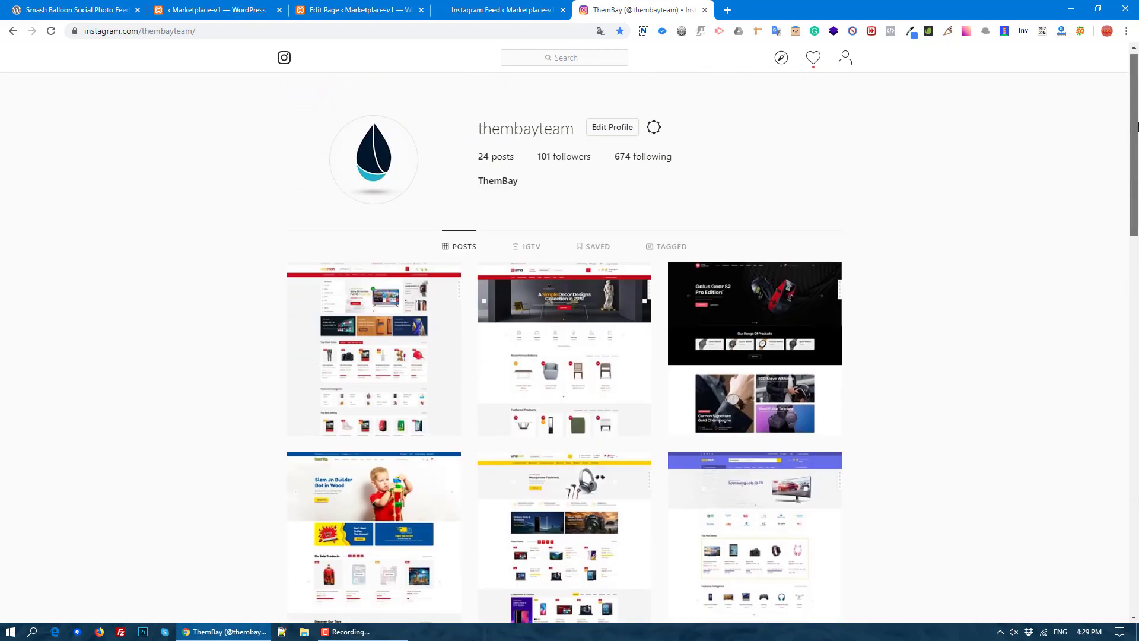
click(538, 7)
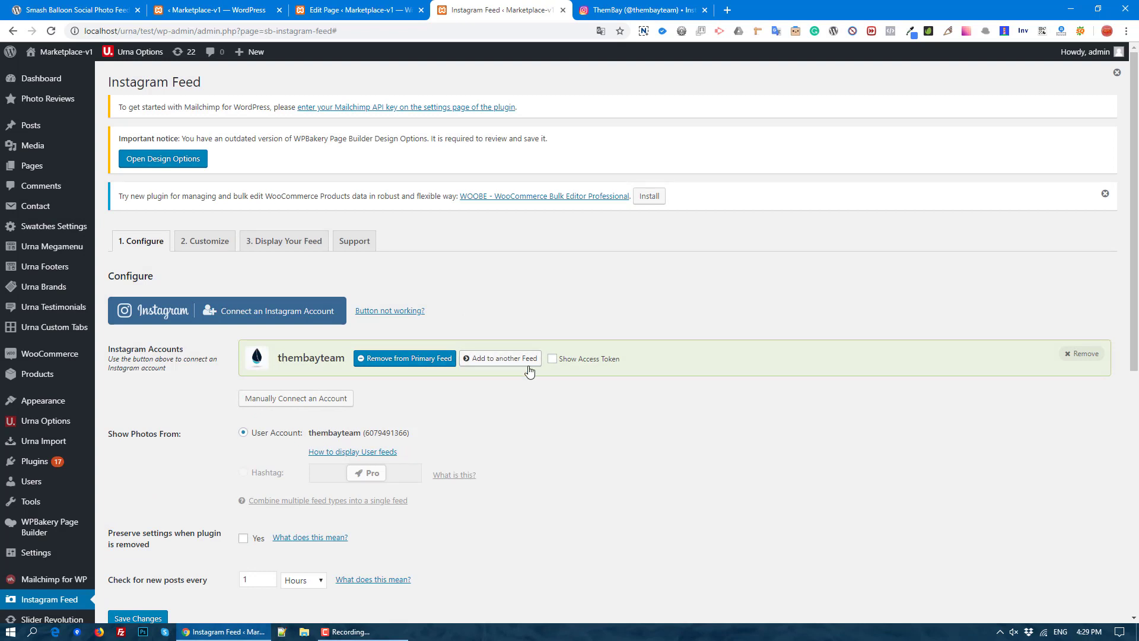
- Review the Instagram Feed configuration with the connected account and save the changes
scroll(508, 369, down, 2)
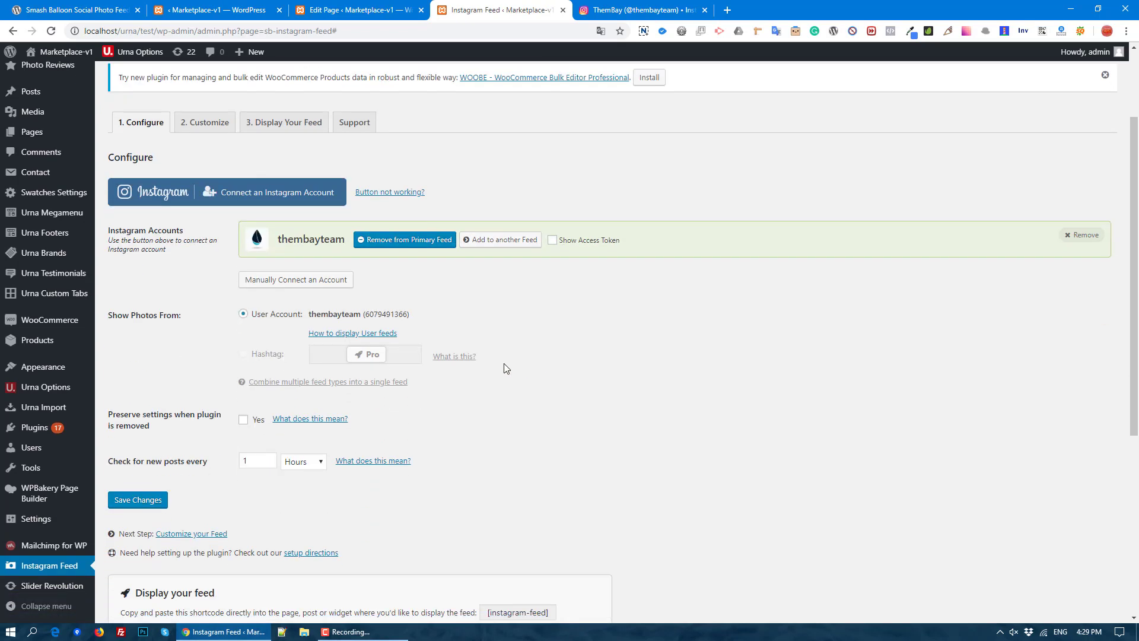
scroll(504, 363, down, 2)
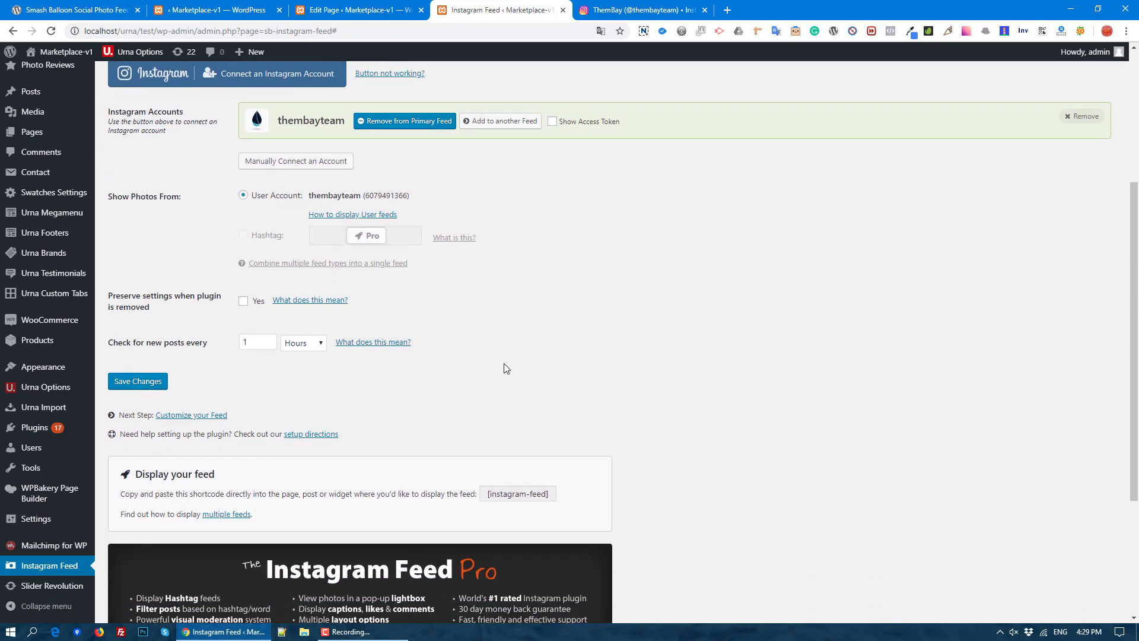
scroll(505, 365, down, 3)
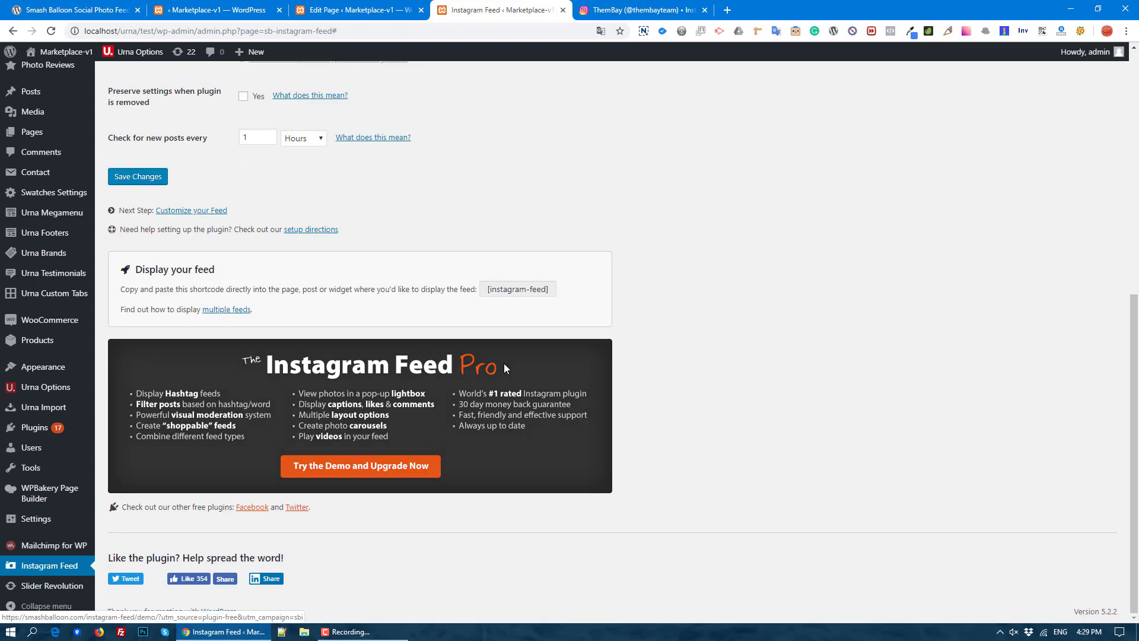
scroll(504, 368, up, 7)
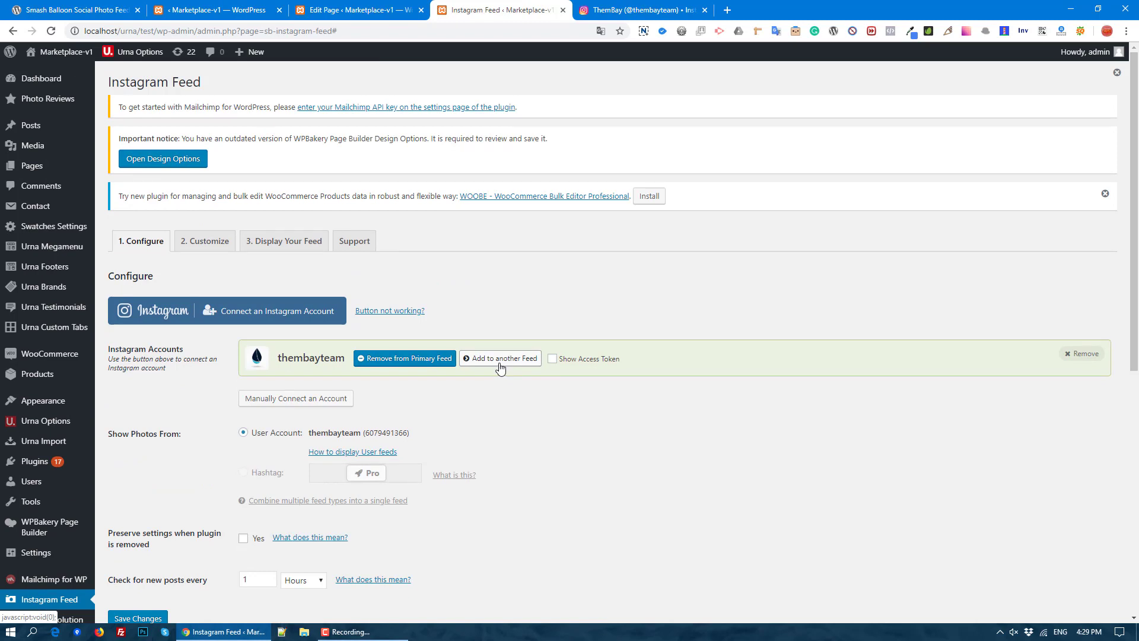
scroll(501, 364, down, 2)
click(136, 502)
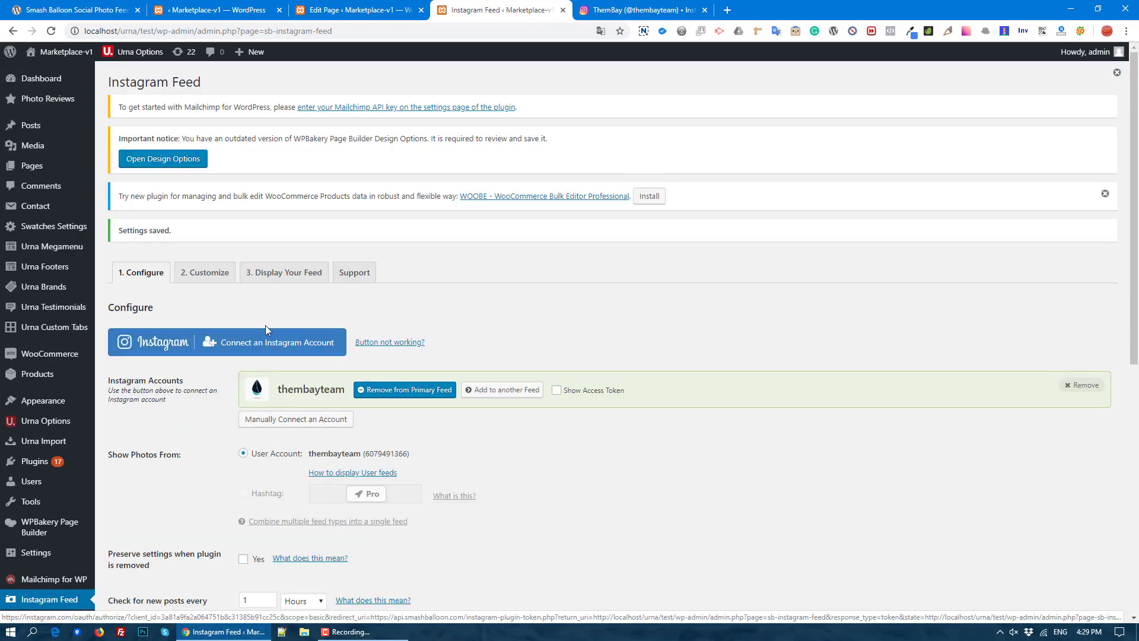
- Open the Display Your Feed instructions and examine the shortcode examples and the table of shortcode options
scroll(246, 321, down, 2)
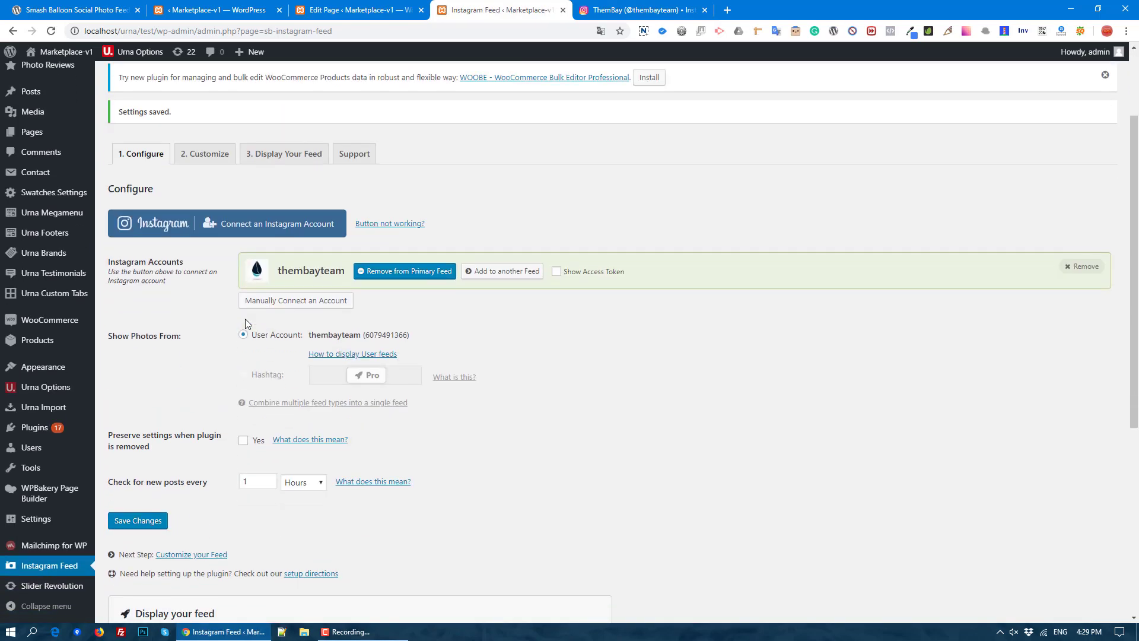
click(296, 158)
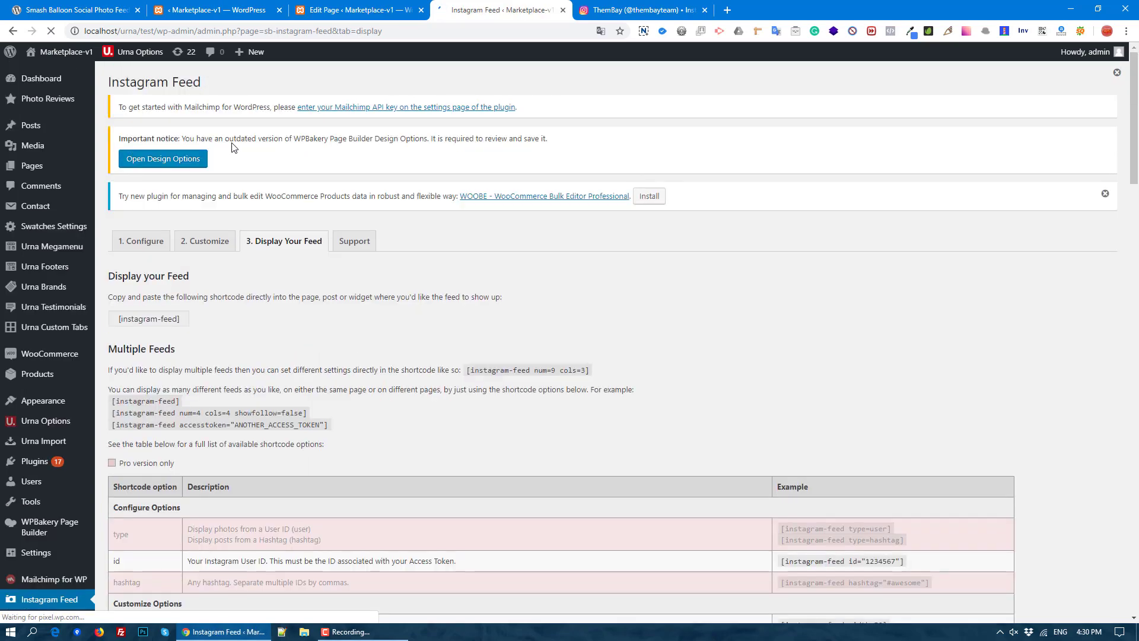
drag(317, 421, 108, 396)
click(359, 419)
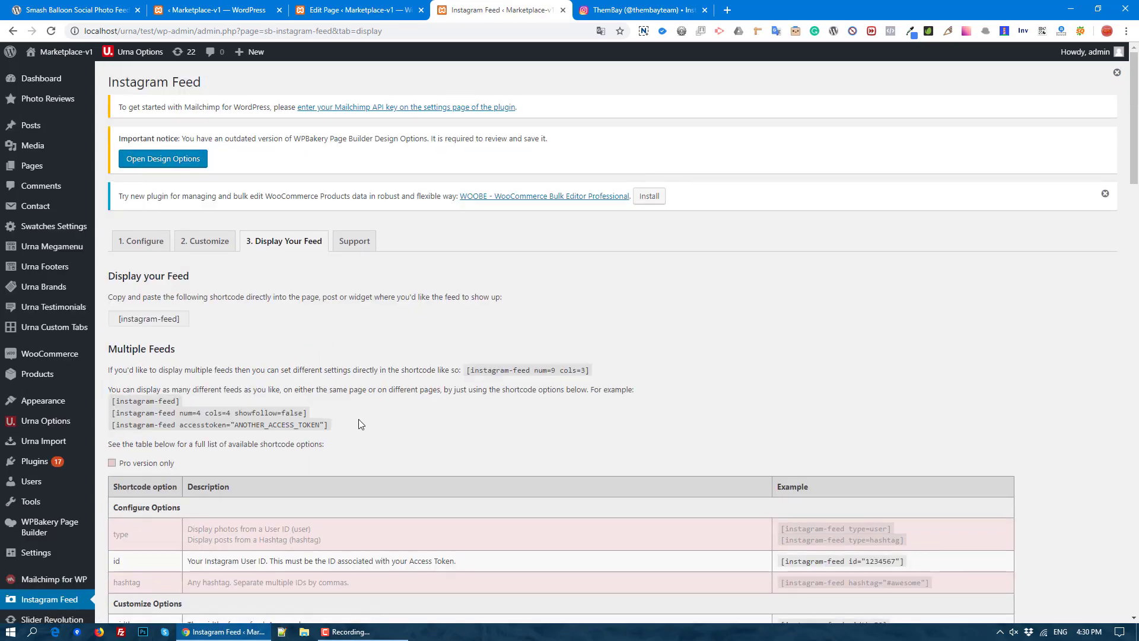
scroll(358, 419, down, 3)
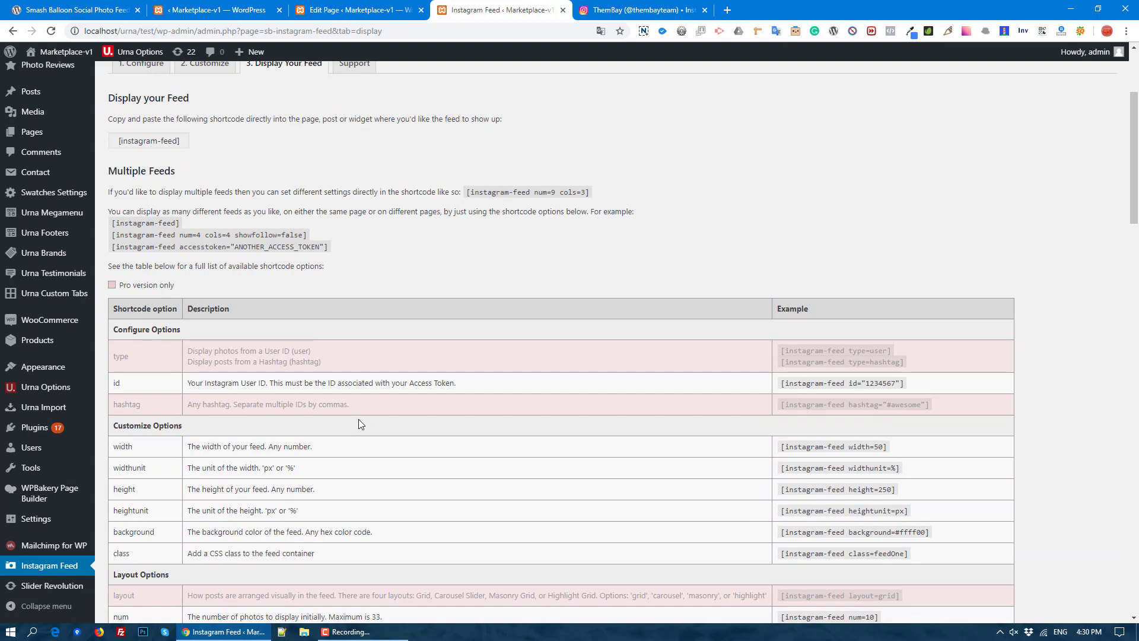
scroll(358, 419, down, 4)
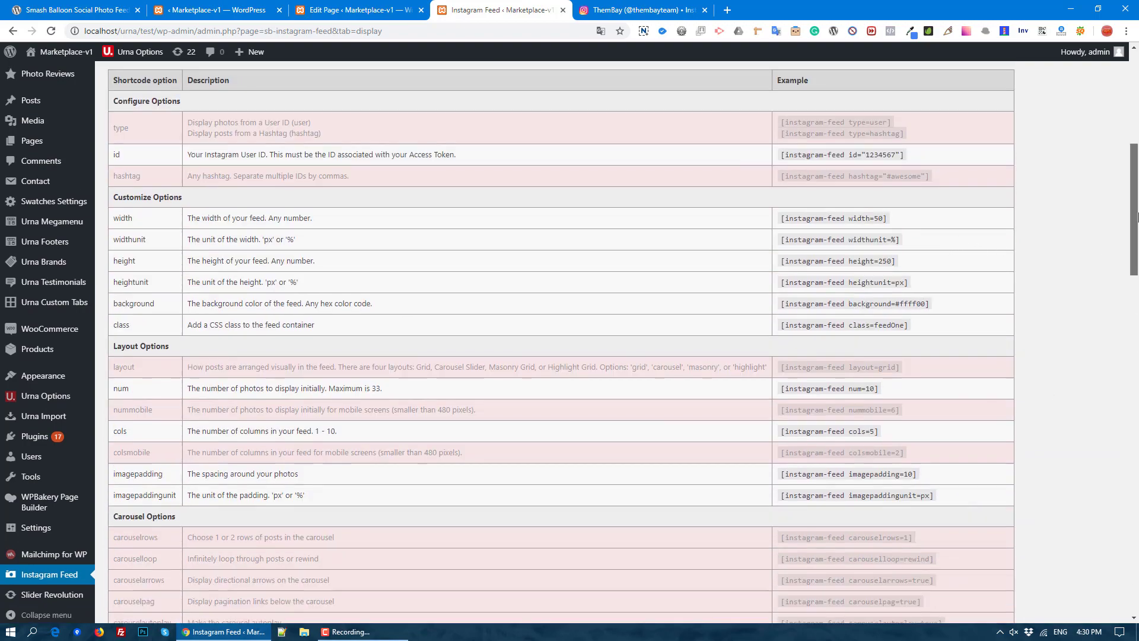
drag(1137, 217, 1131, 140)
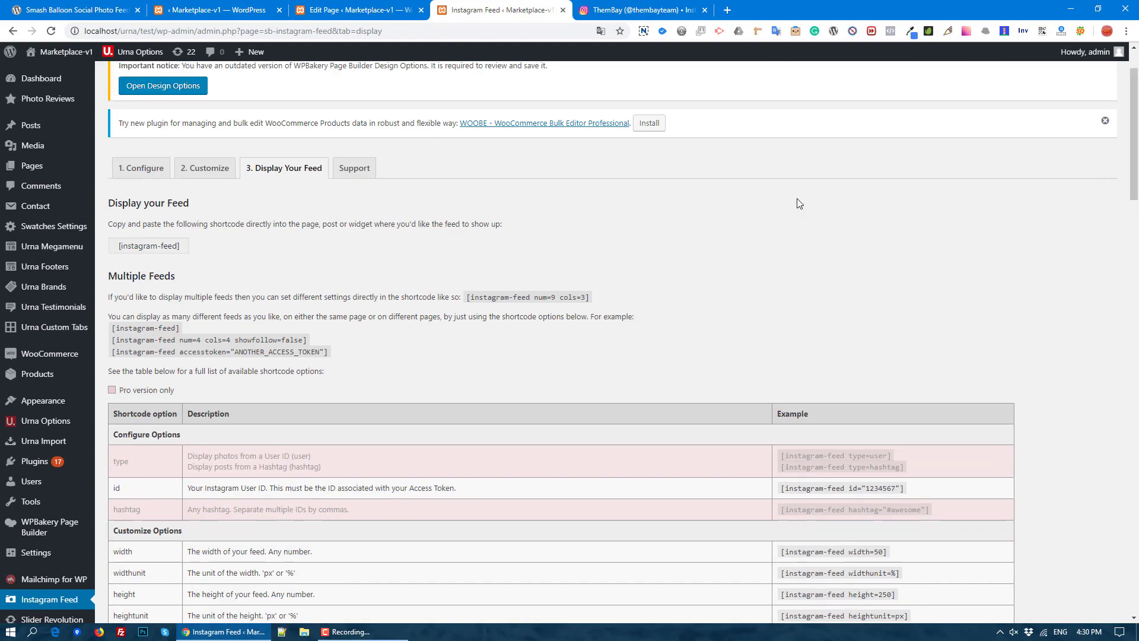
- Go back to the new page being edited and title it "Instagram Feed"
click(363, 10)
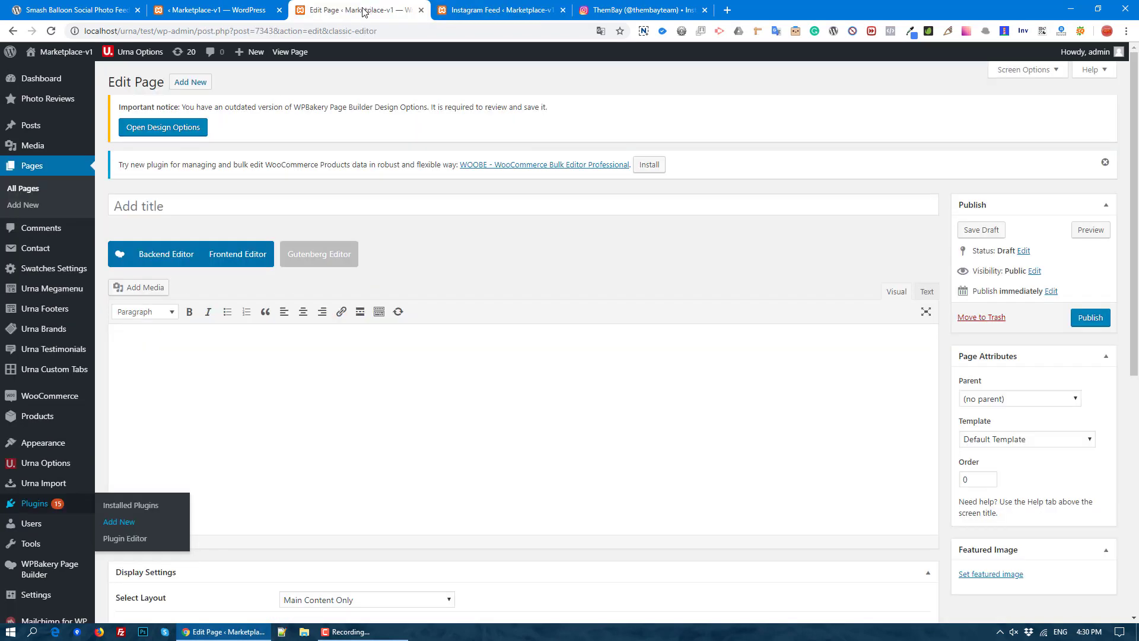
right_click(163, 215)
click(146, 200)
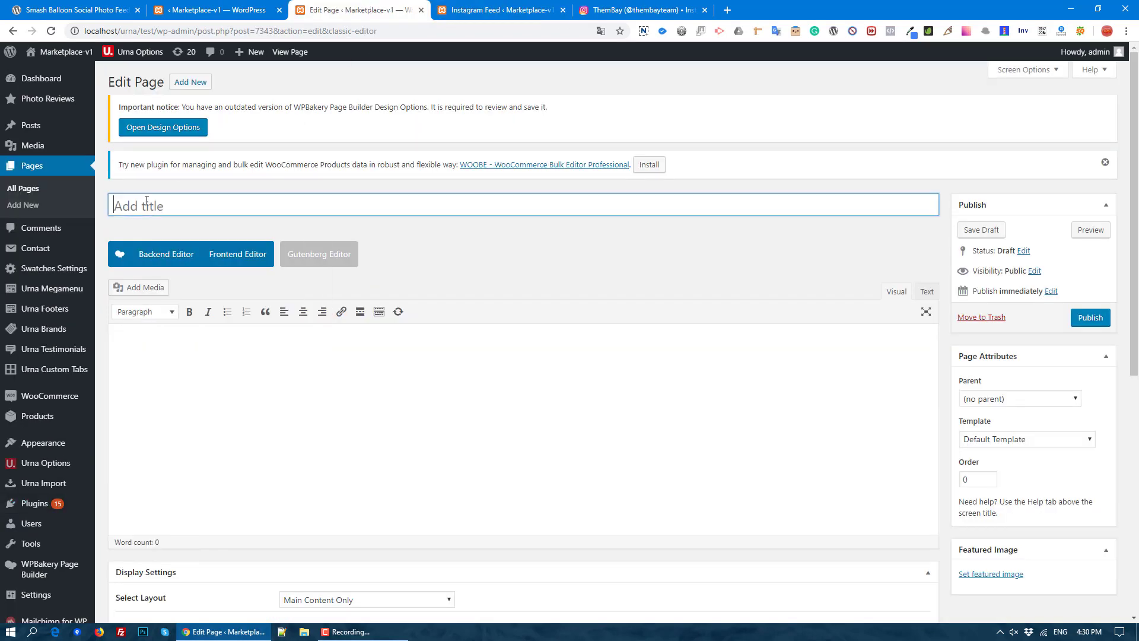
right_click(146, 201)
click(131, 203)
text(Instagram Feed)
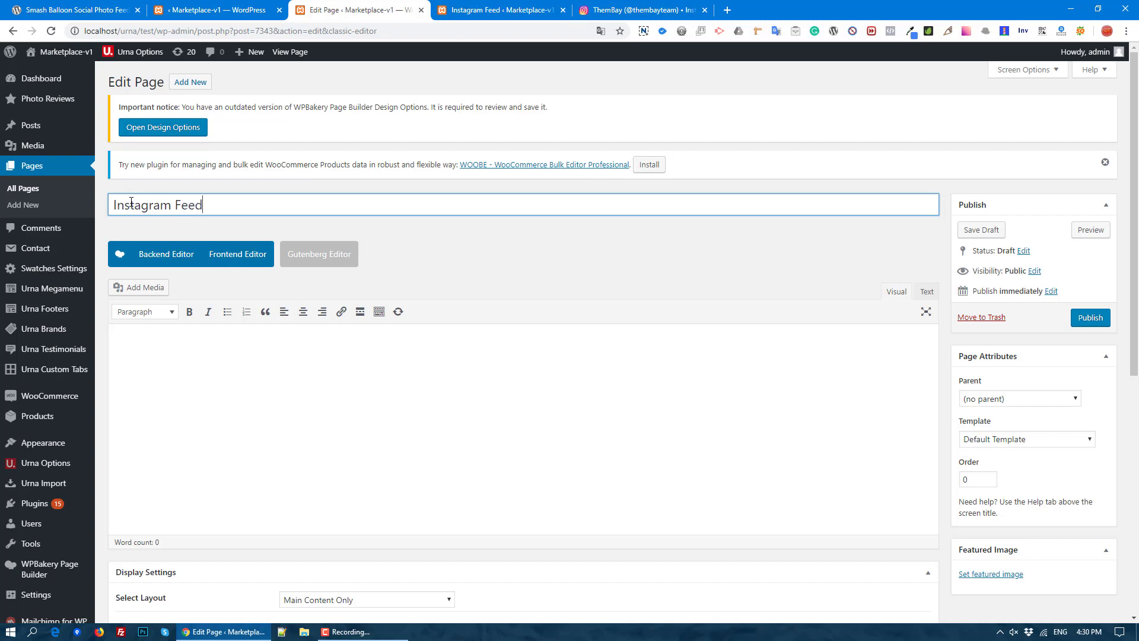
click(170, 363)
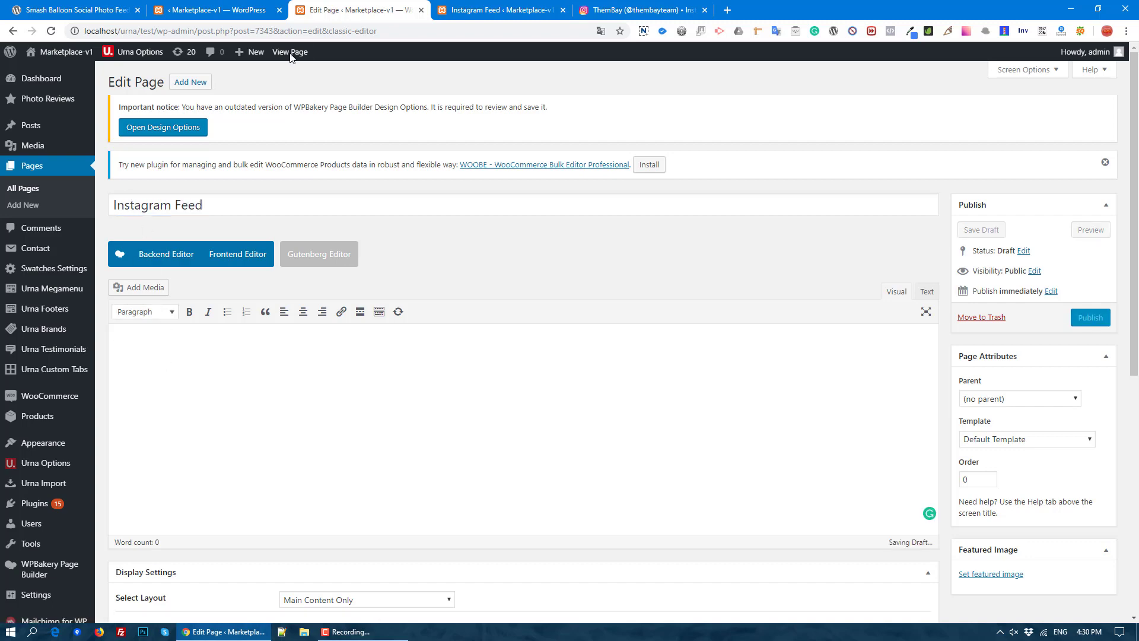
- Copy the [instagram-feed] shortcode from the plugin's display instructions and paste it into the page's content
click(474, 10)
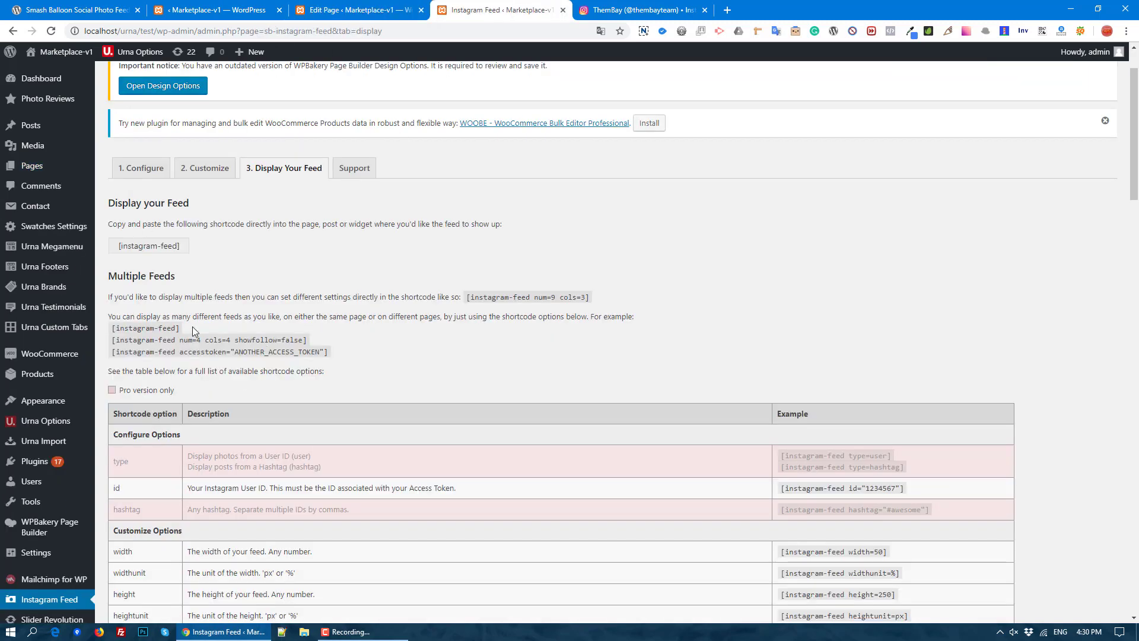
drag(192, 328, 112, 329)
key(ctrl+c)
click(356, 11)
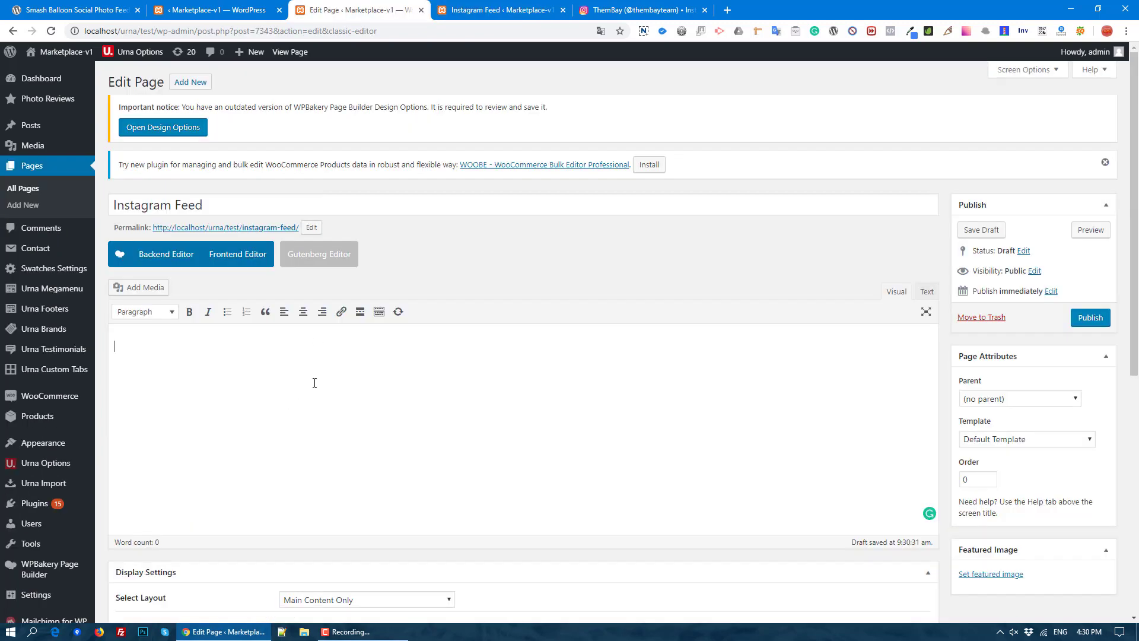
click(373, 337)
key(ctrl+v)
- Publish the Instagram Feed page and preview the photo feed on the site
click(1092, 318)
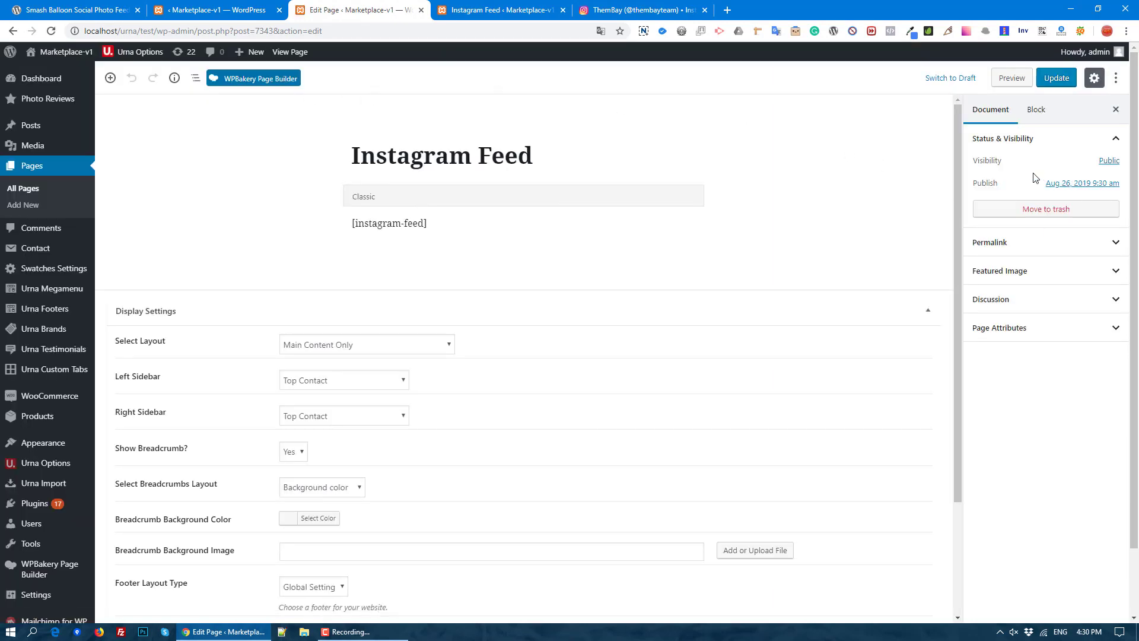
click(1011, 78)
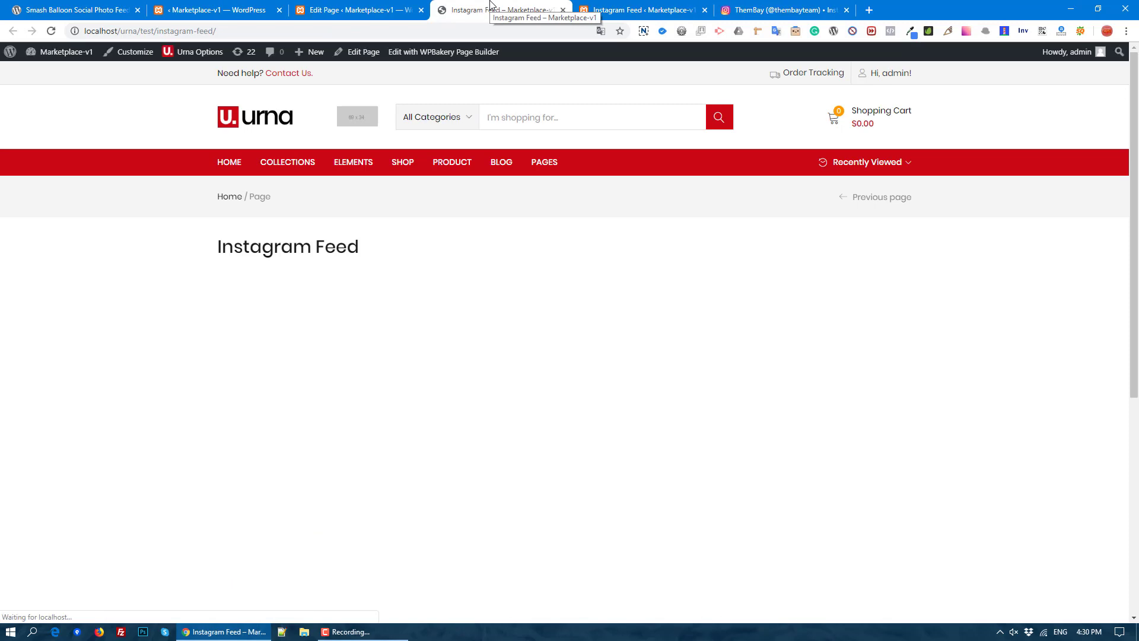
scroll(461, 318, down, 3)
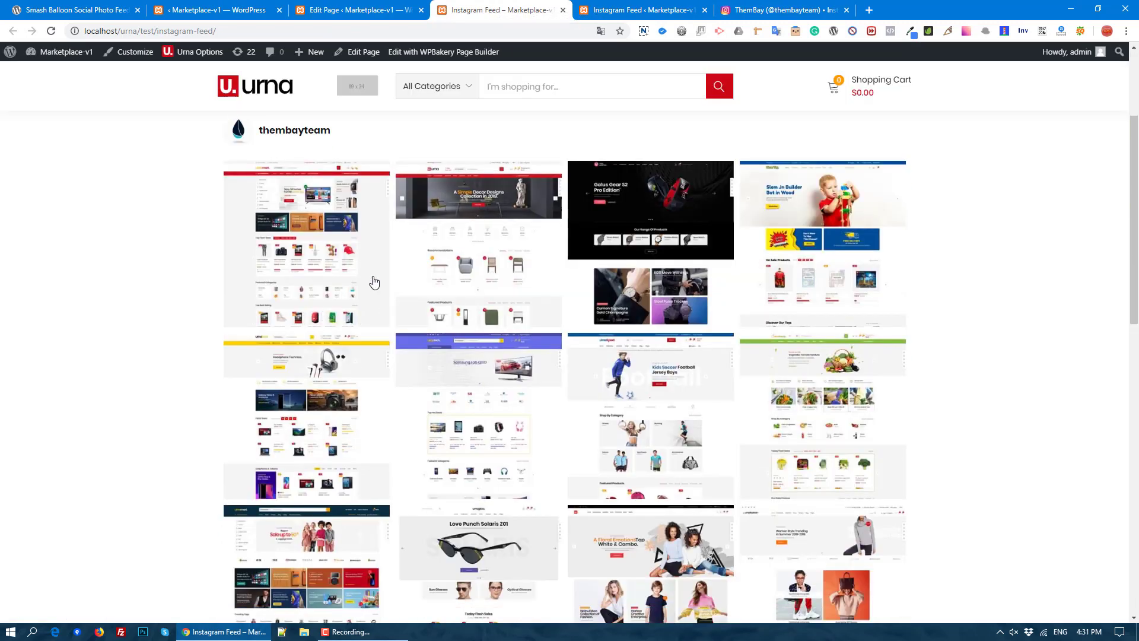
- Look through the published Instagram feed down to its end and load more photos
scroll(726, 267, down, 15)
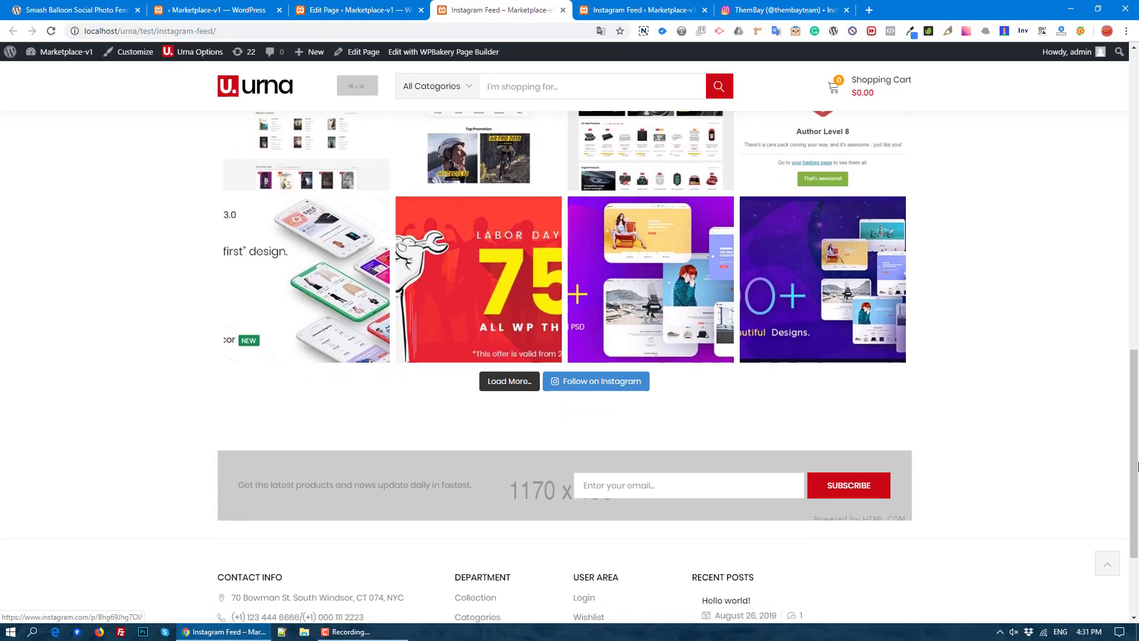
click(507, 382)
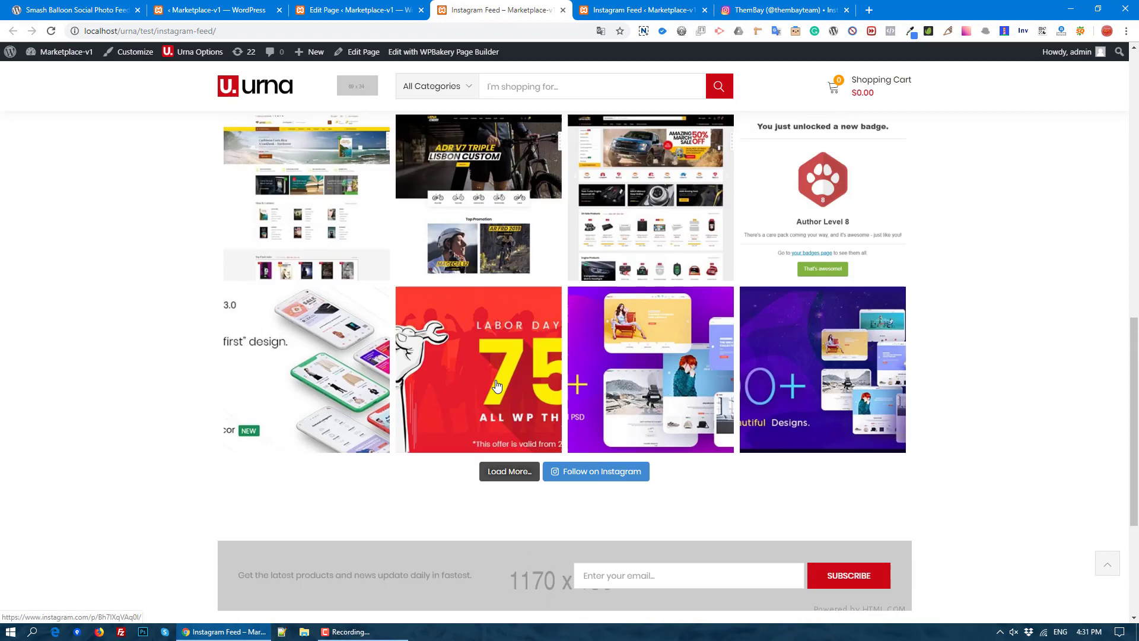
scroll(476, 347, up, 4)
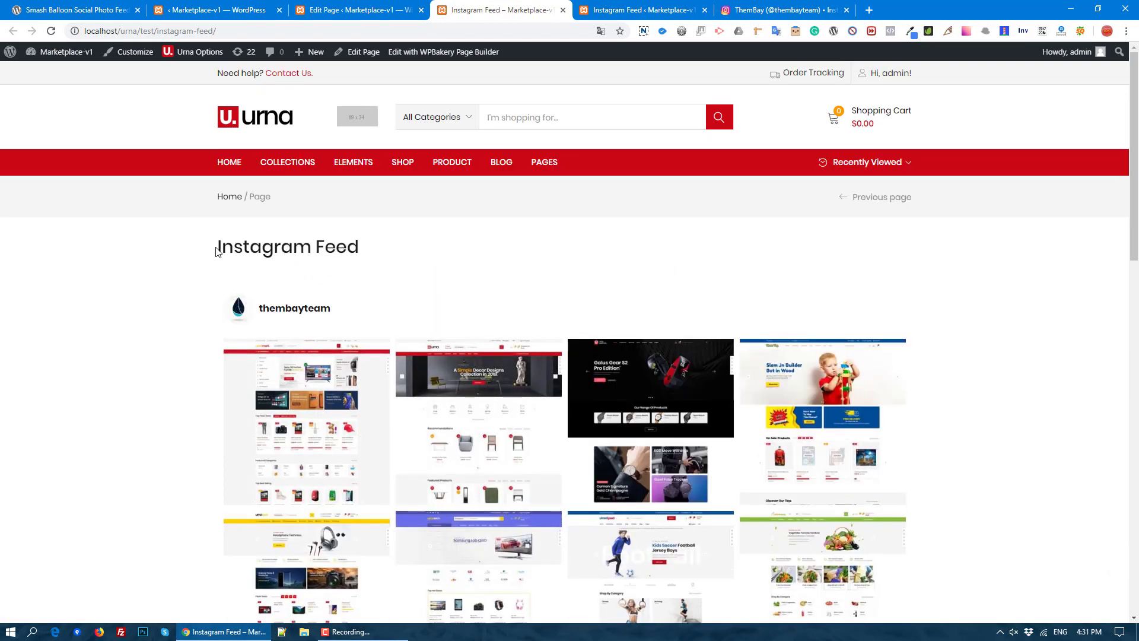
- Return to editing the Instagram Feed page and switch it to the WPBakery Page Builder backend editor
click(359, 9)
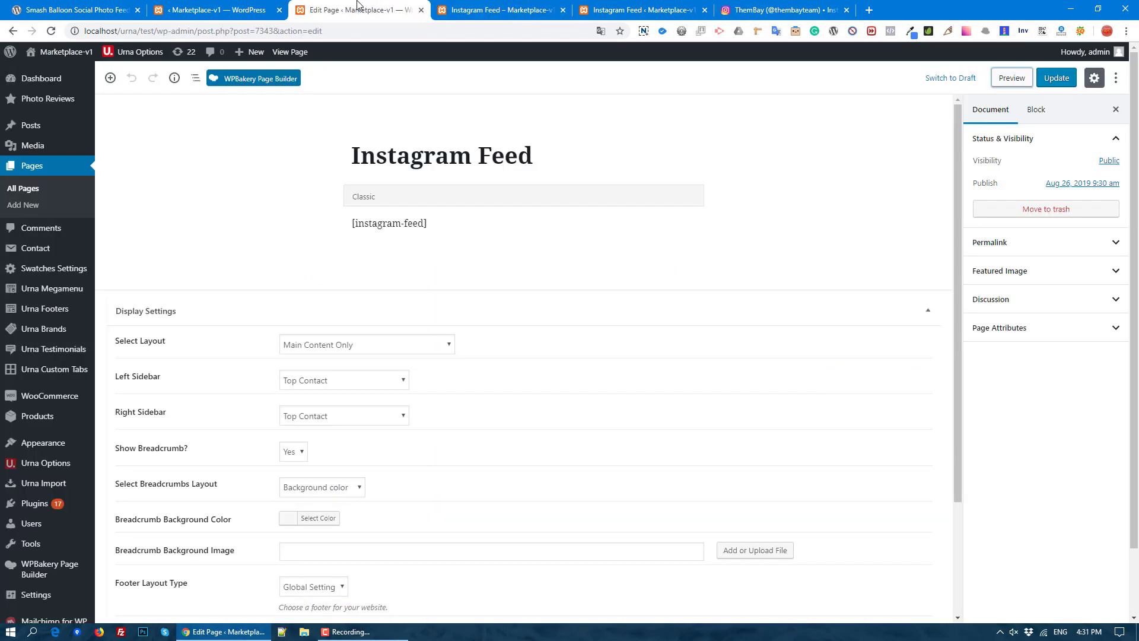
click(265, 87)
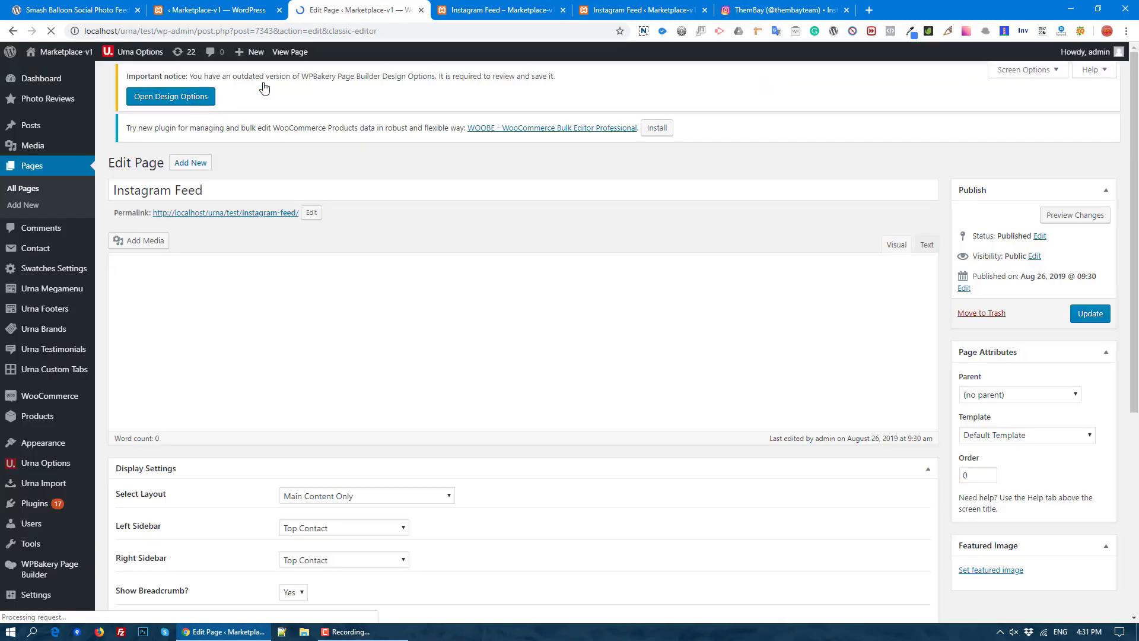
click(158, 261)
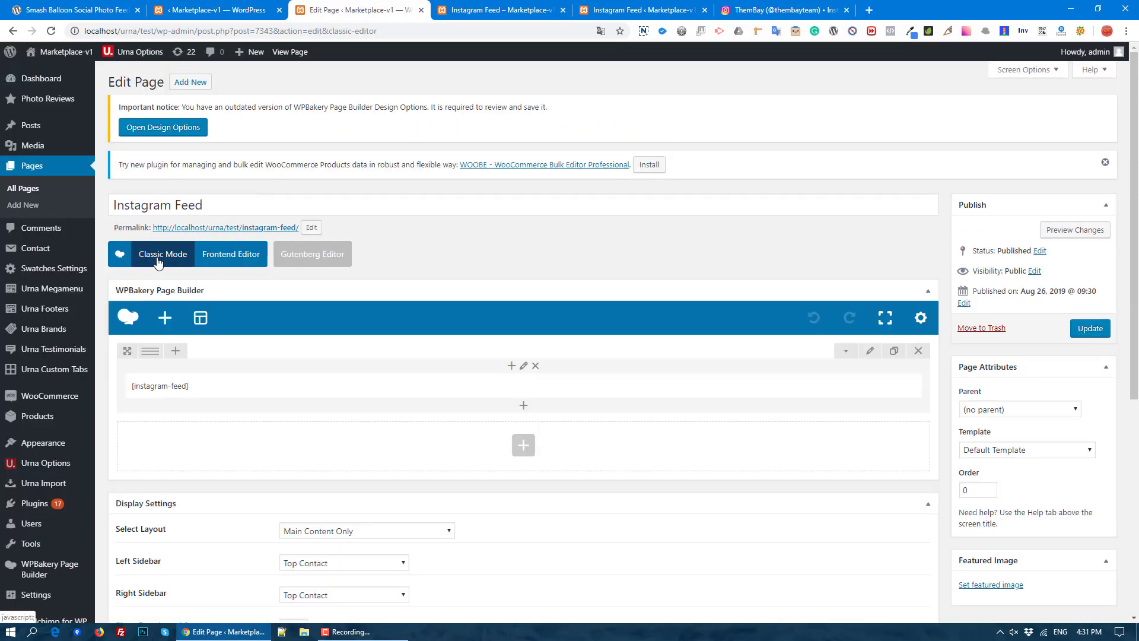
- Replace the text block's shortcode with [instagram-feed num=6 cols=6 showfollow=false], save the block and update the page
click(532, 389)
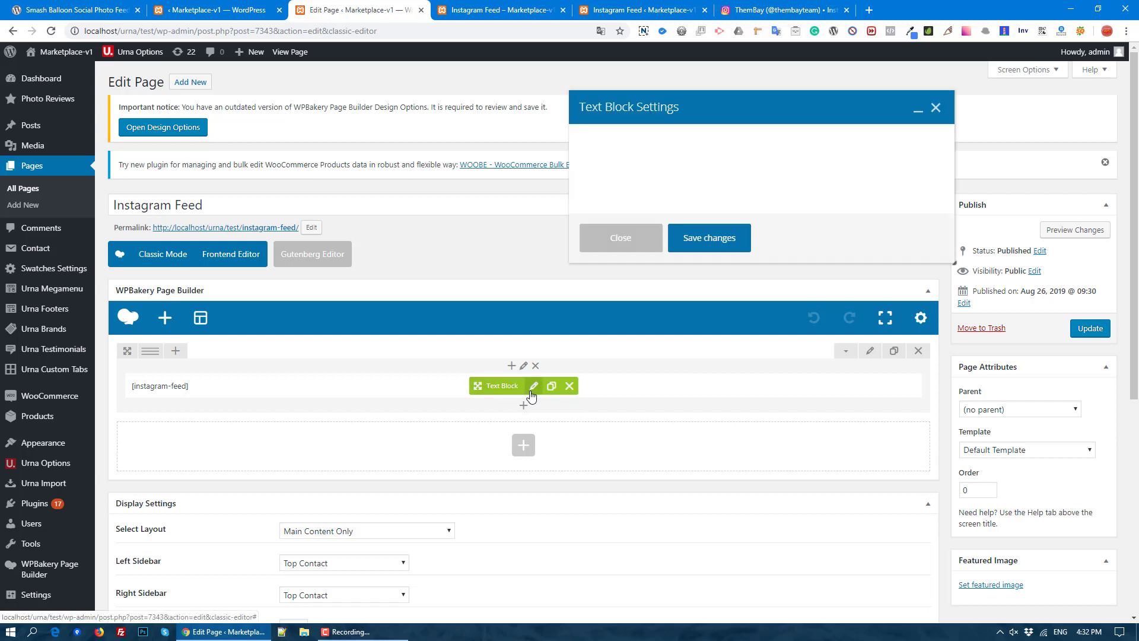
click(921, 191)
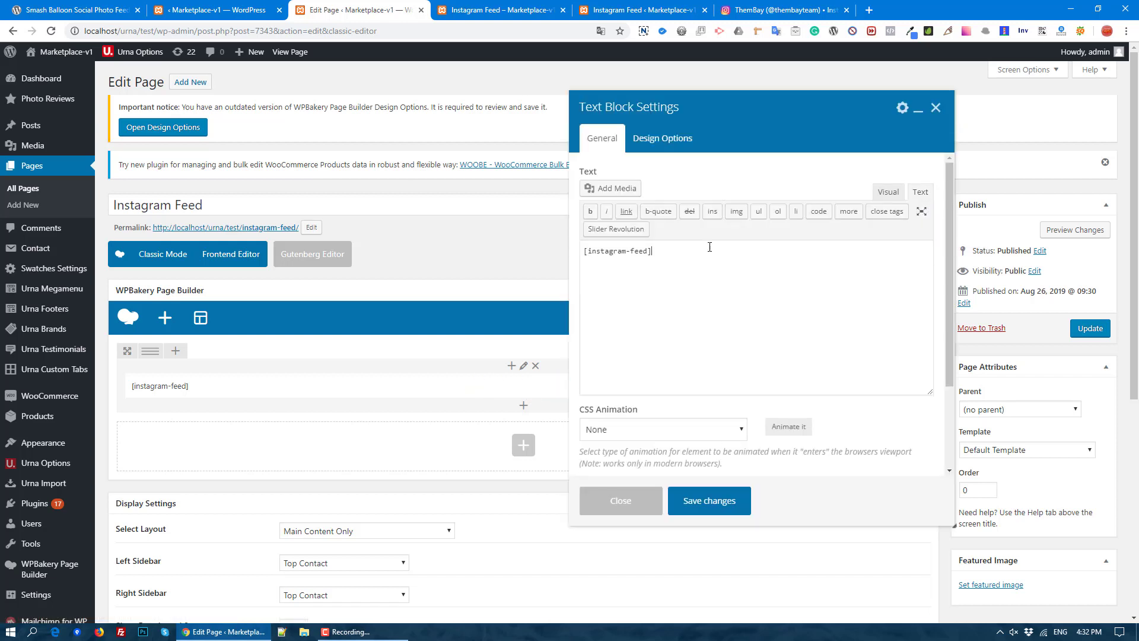
key(ctrl+a)
text([instagram-feed num=4 cols=4 showfollow=false])
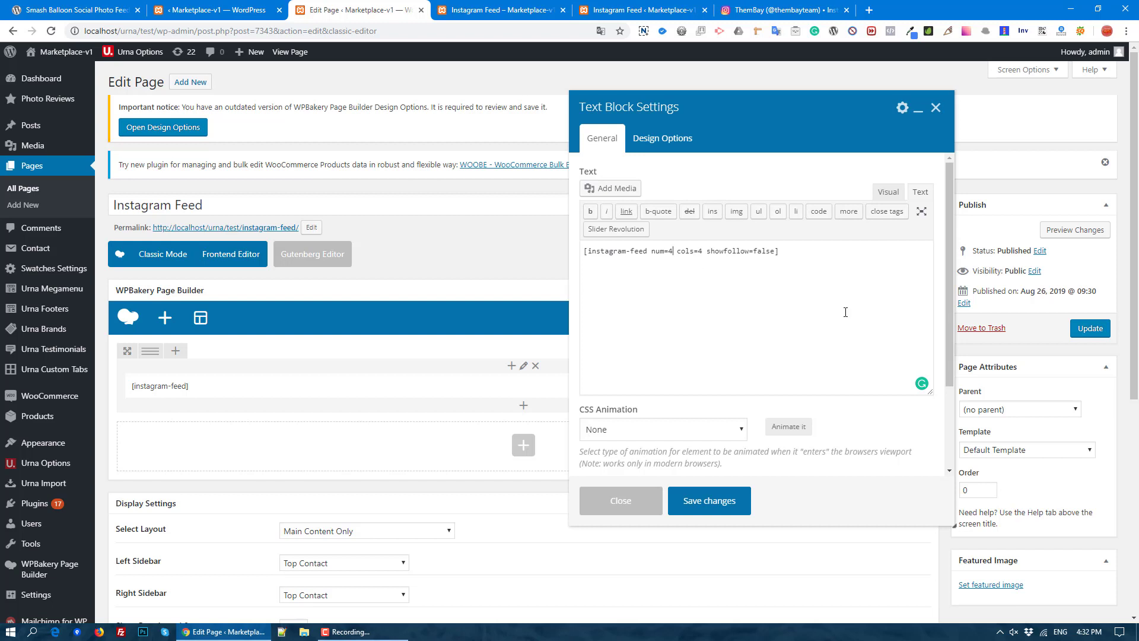
text(6)
key(BackSpace)
click(722, 501)
click(1089, 328)
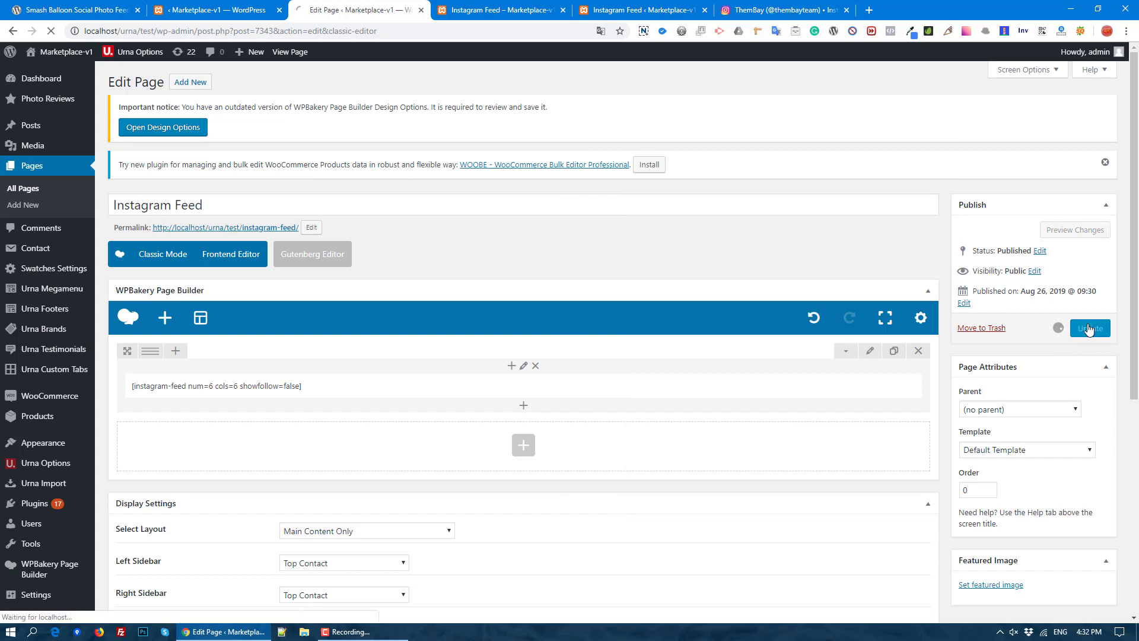
- Reload the published Instagram Feed page and check the feed's layout with the new shortcode options
click(479, 6)
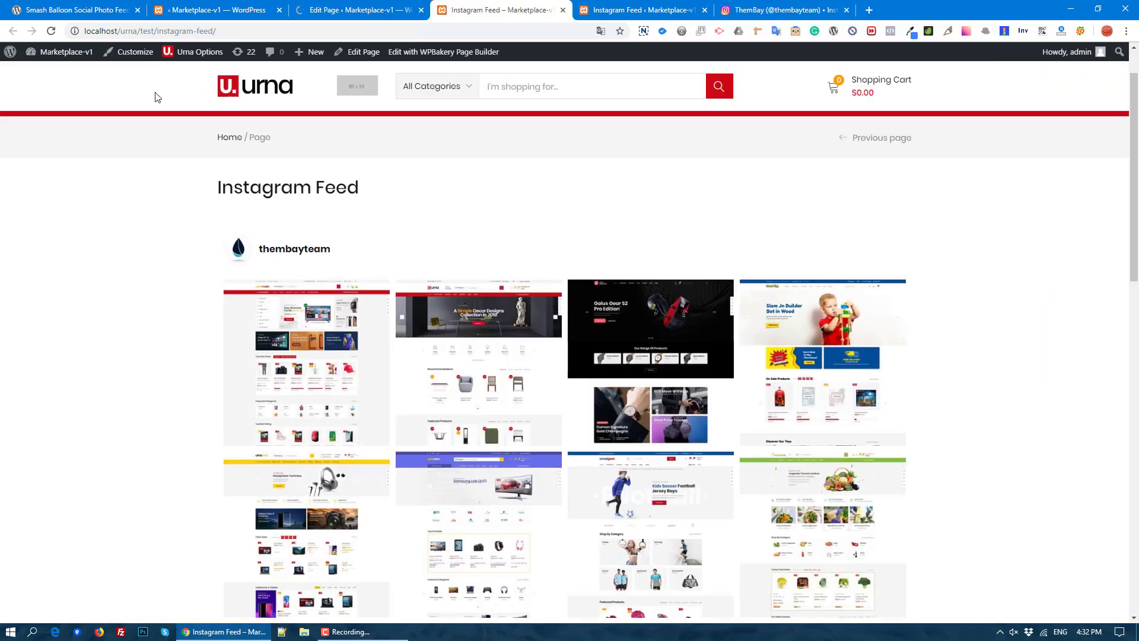
click(52, 36)
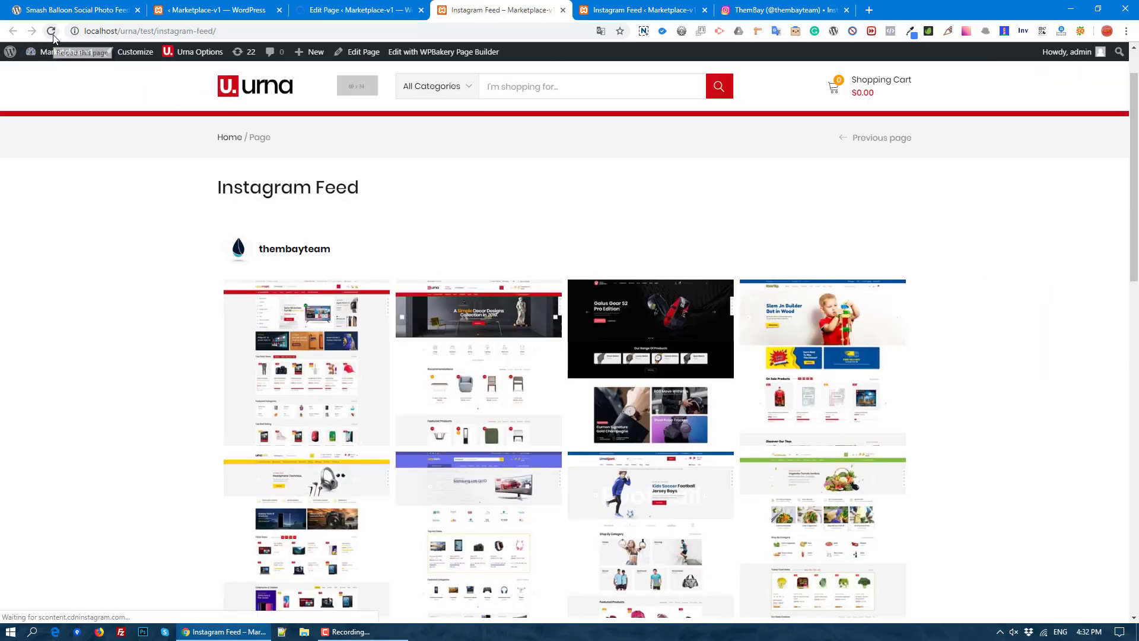
click(358, 6)
click(507, 7)
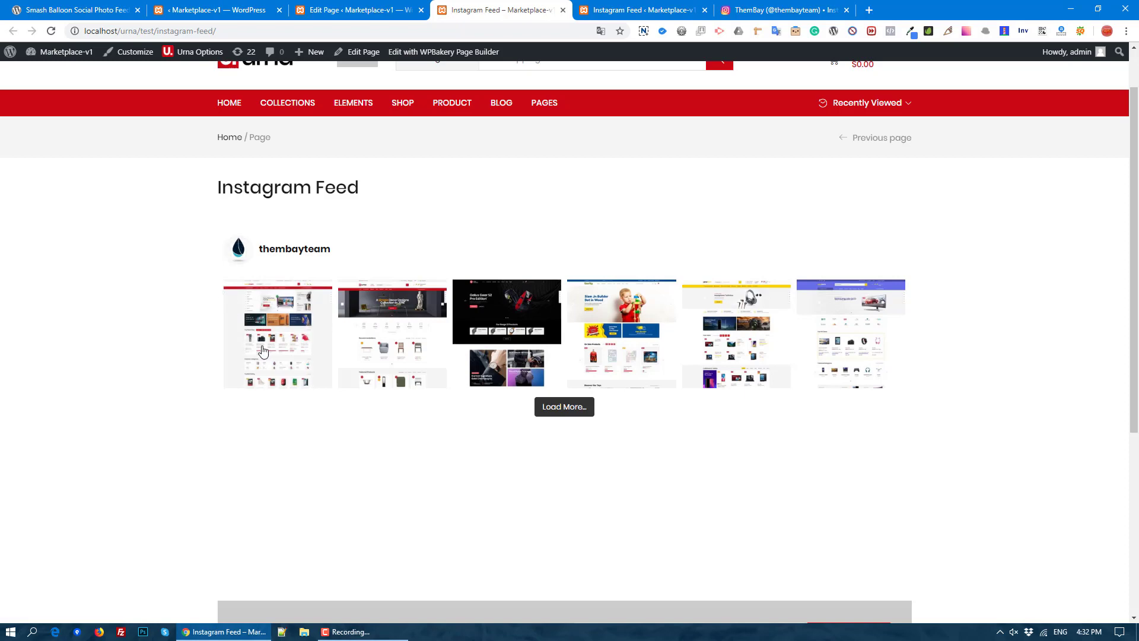
- Change the text block's shortcode to [instagram-feed num=4 cols=4 showfollow=true], save the block and update the page
key(ctrl+shift+Tab)
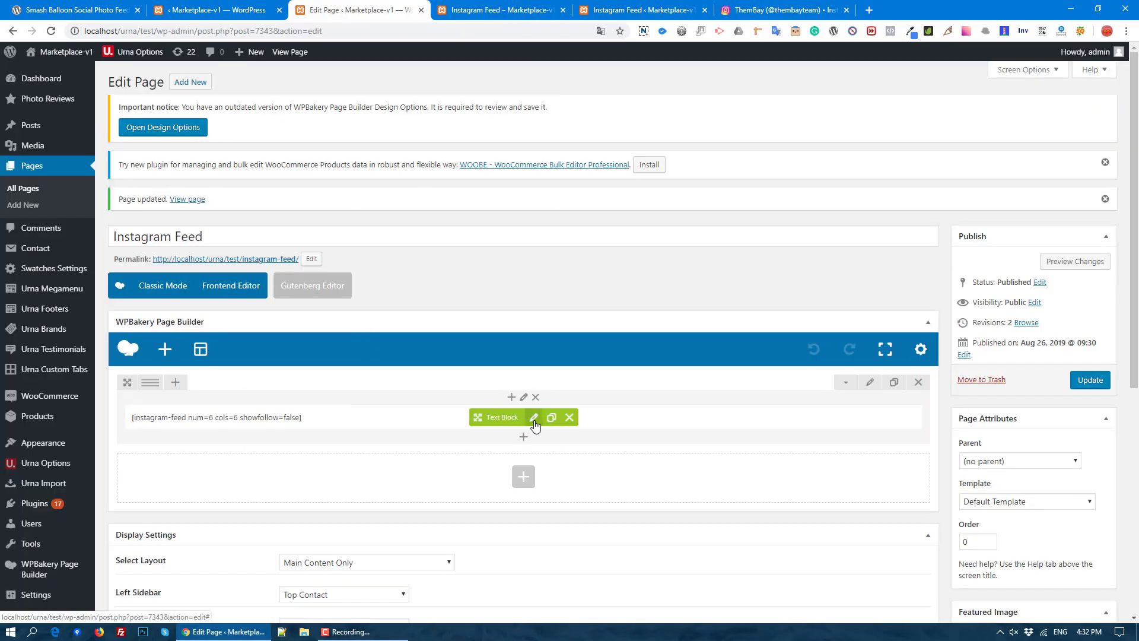
click(534, 419)
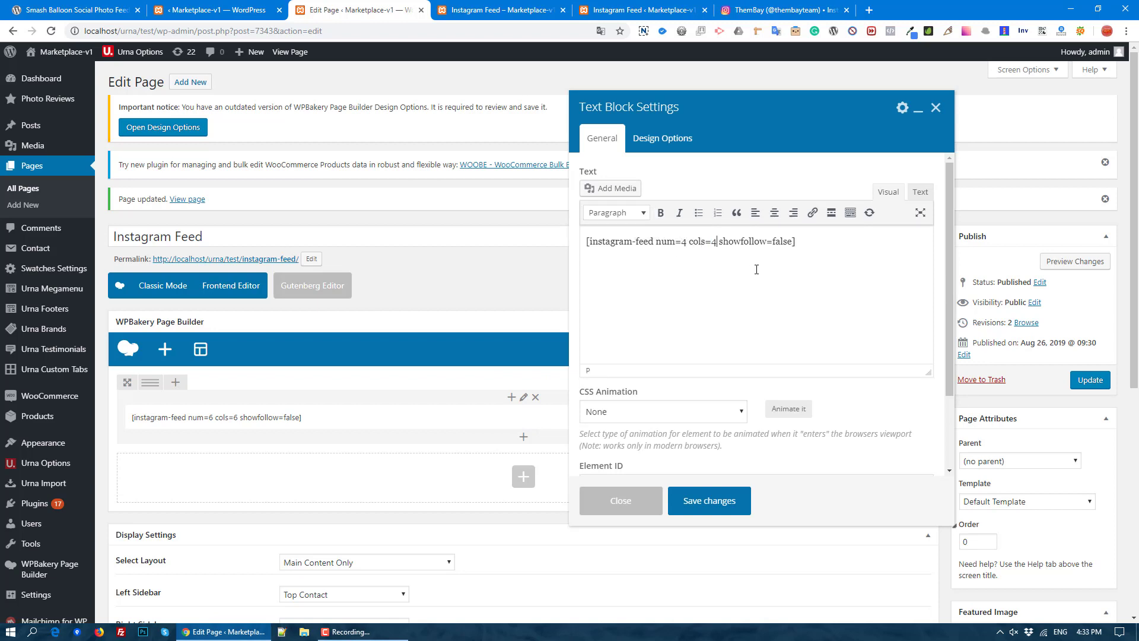
double_click(782, 242)
text(y)
text(rue)
click(715, 512)
click(1090, 381)
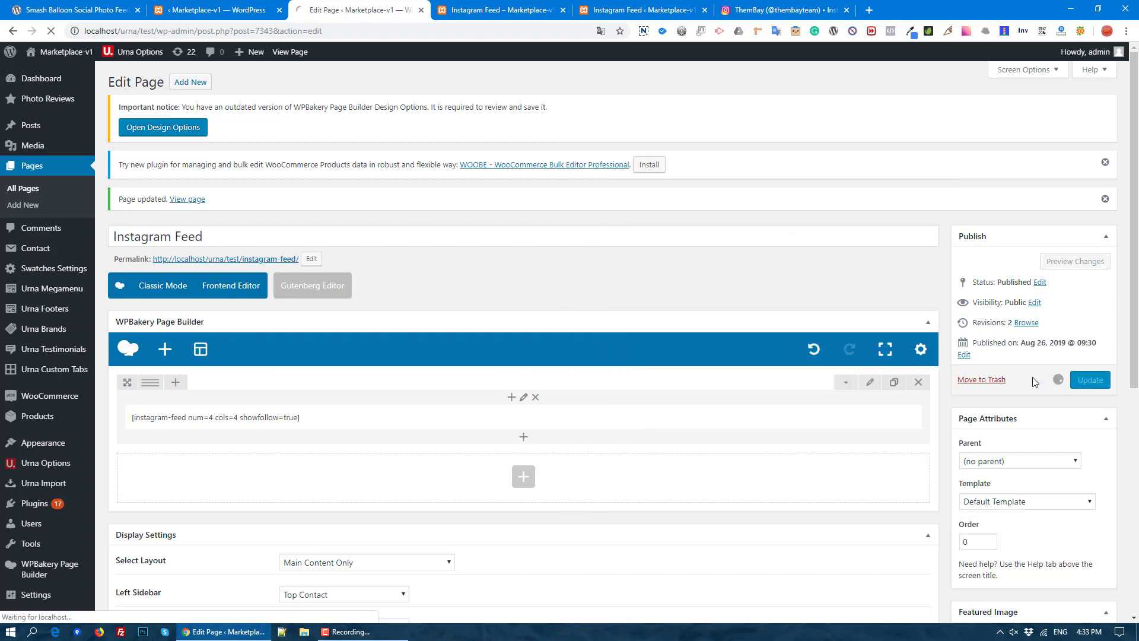
- Reload the published Instagram Feed page, load more photos and look over the extended grid
click(487, 7)
click(382, 4)
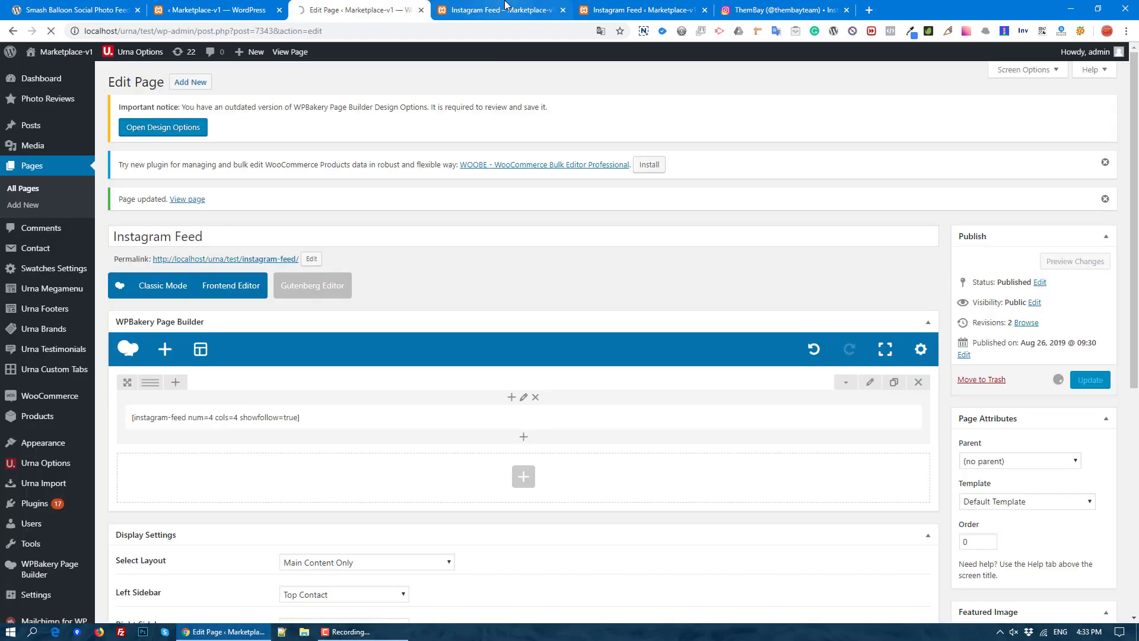
click(460, 4)
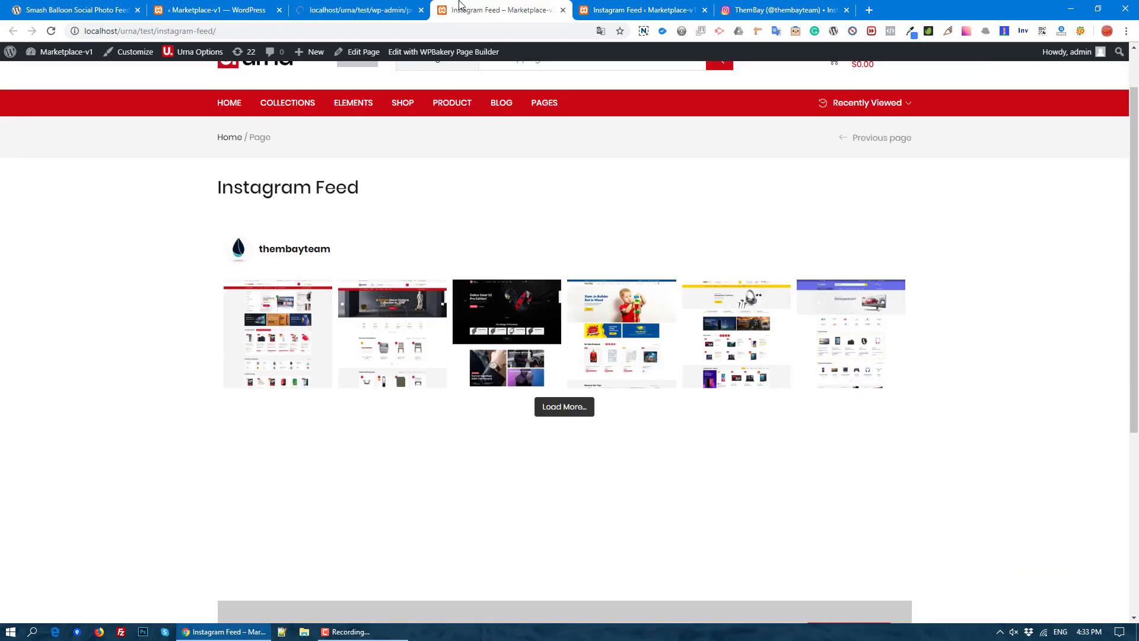
click(51, 30)
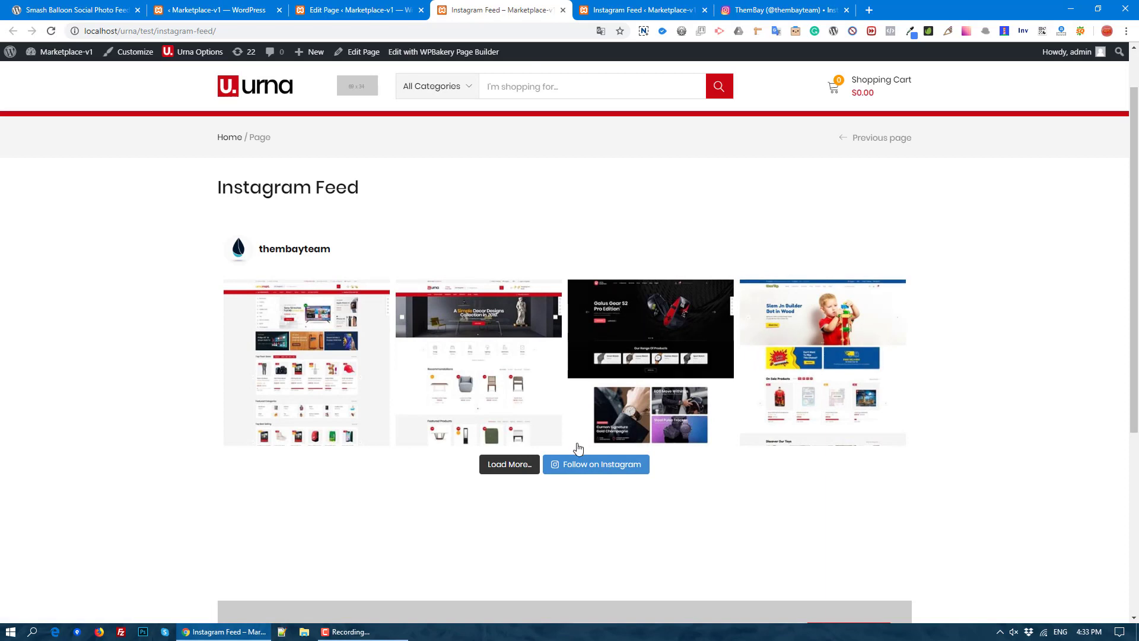
click(508, 464)
scroll(507, 468, down, 5)
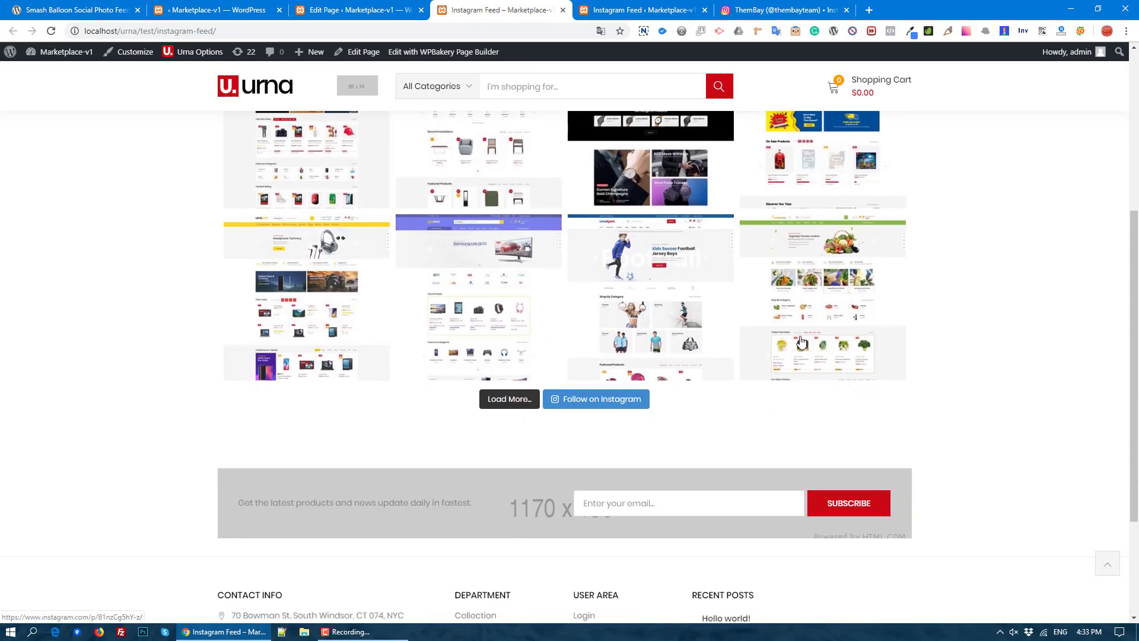
- Open the Instagram Feed plugin's Customize settings and examine the general, layout, photo and header options
click(360, 8)
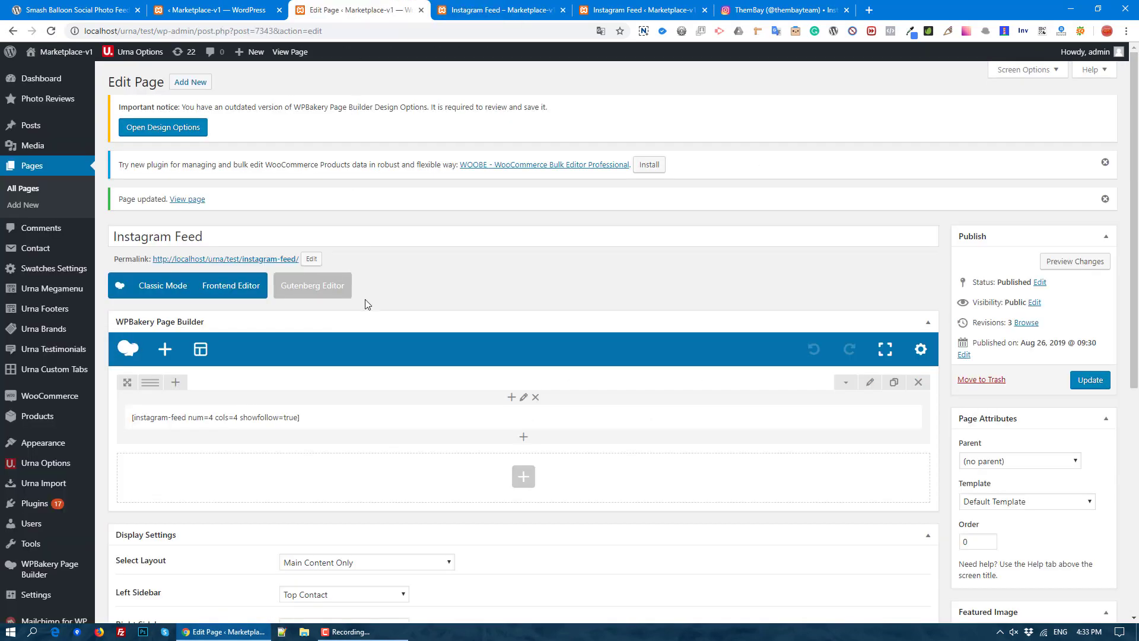
click(638, 10)
scroll(481, 409, down, 1)
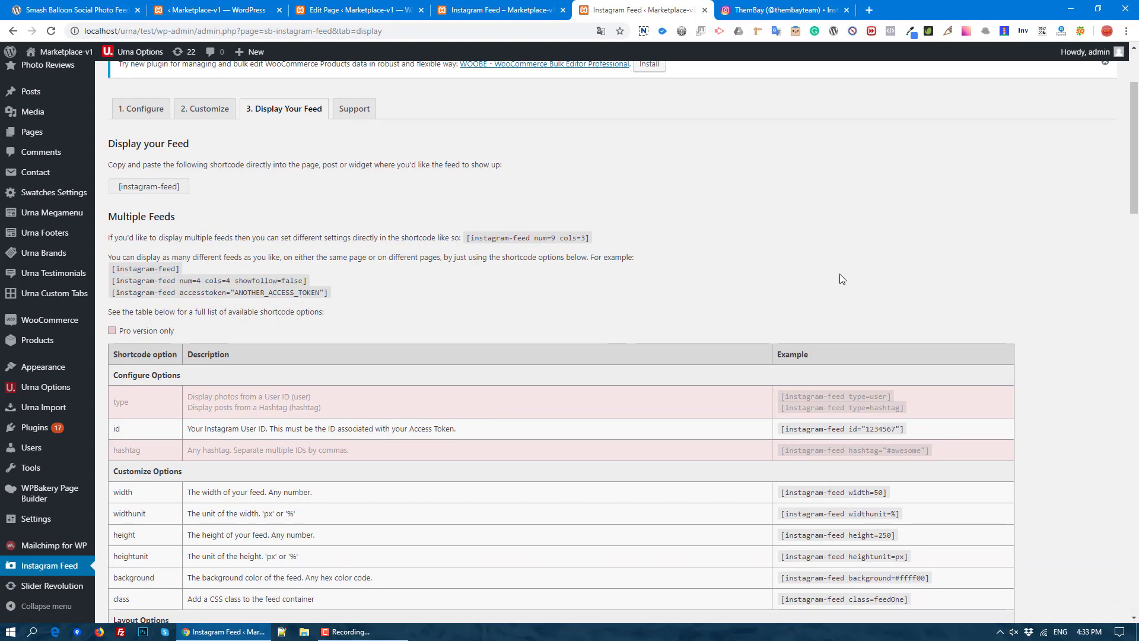
drag(1134, 149, 1134, 113)
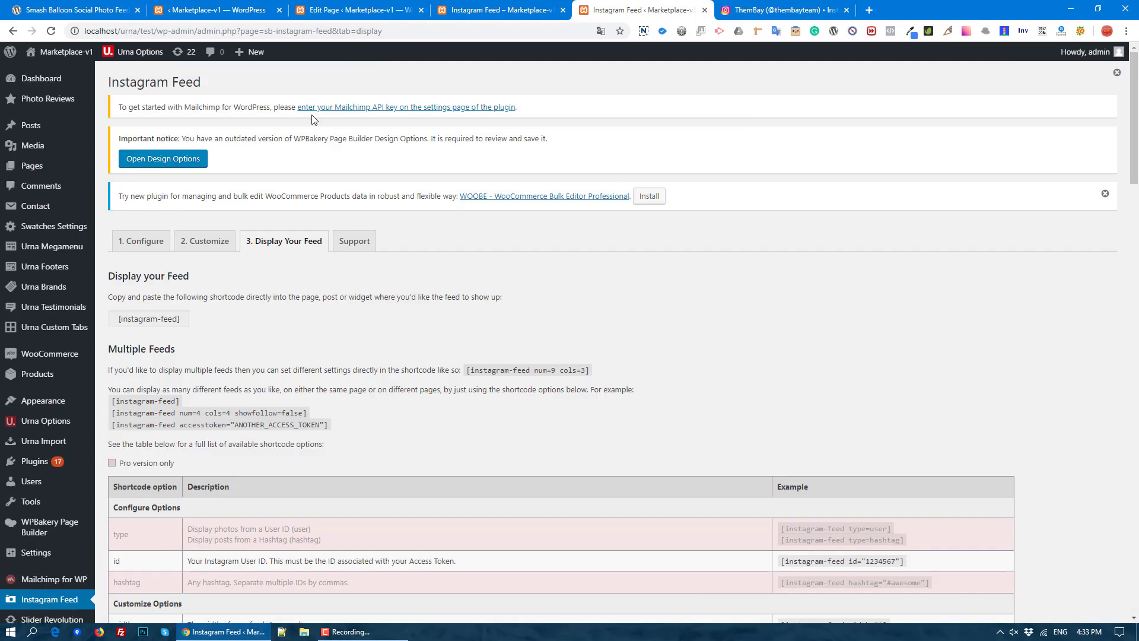
click(221, 249)
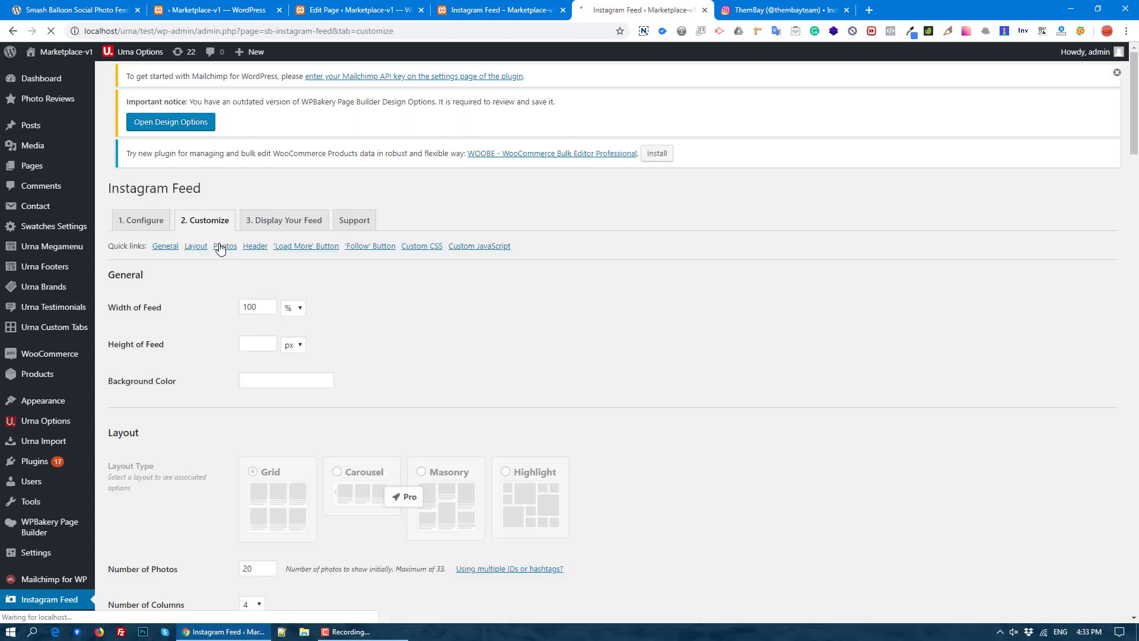
scroll(516, 407, down, 4)
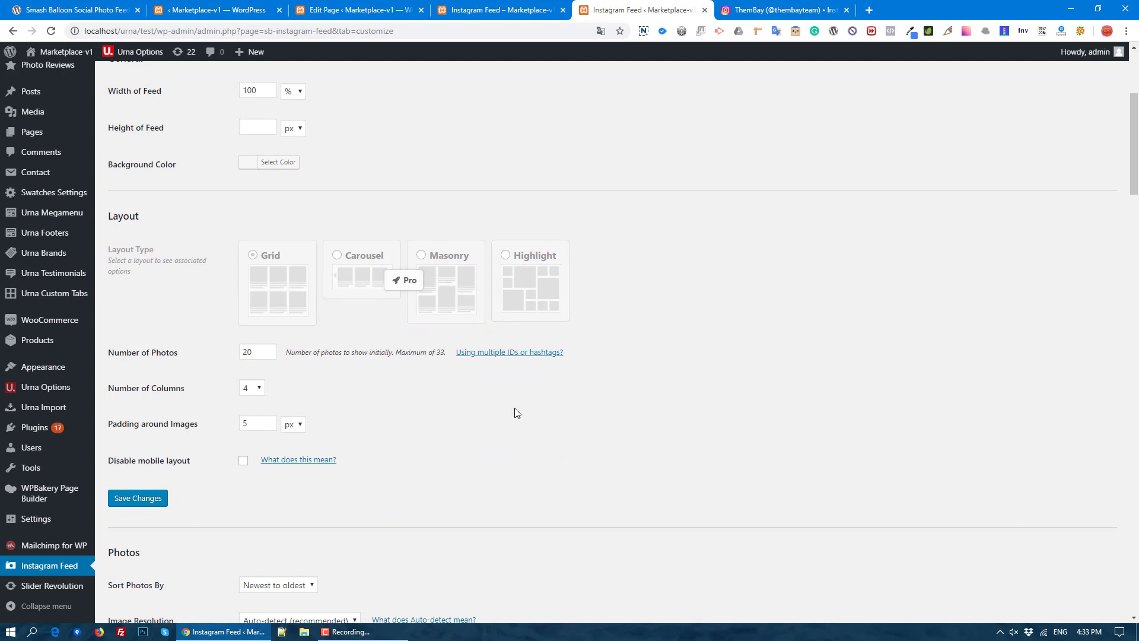
scroll(510, 409, up, 2)
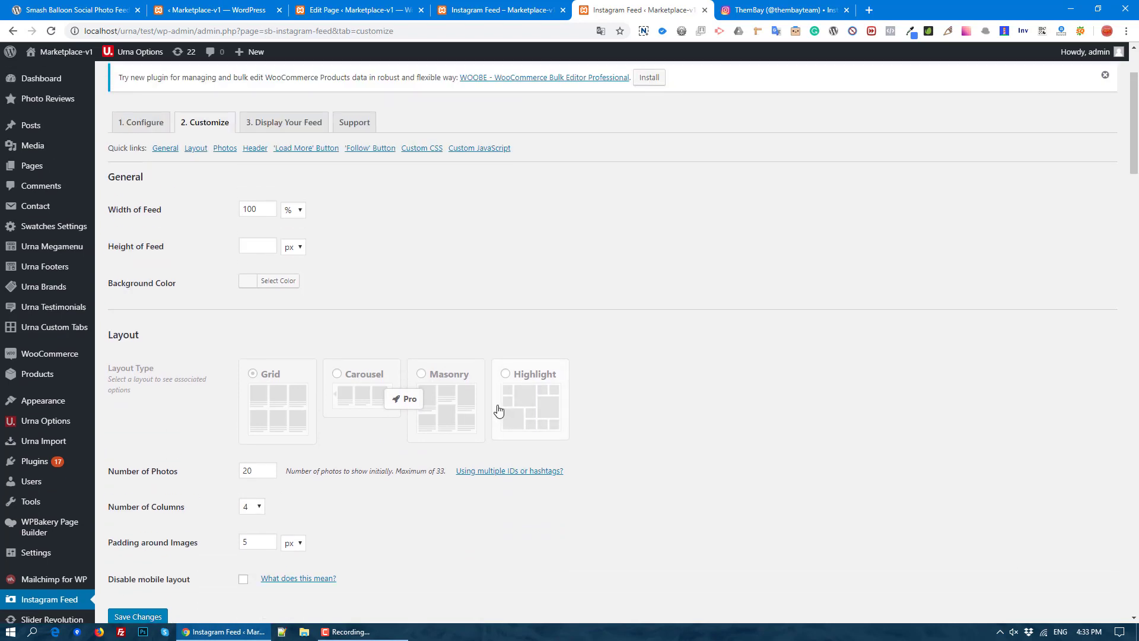
mouse_move(410, 400)
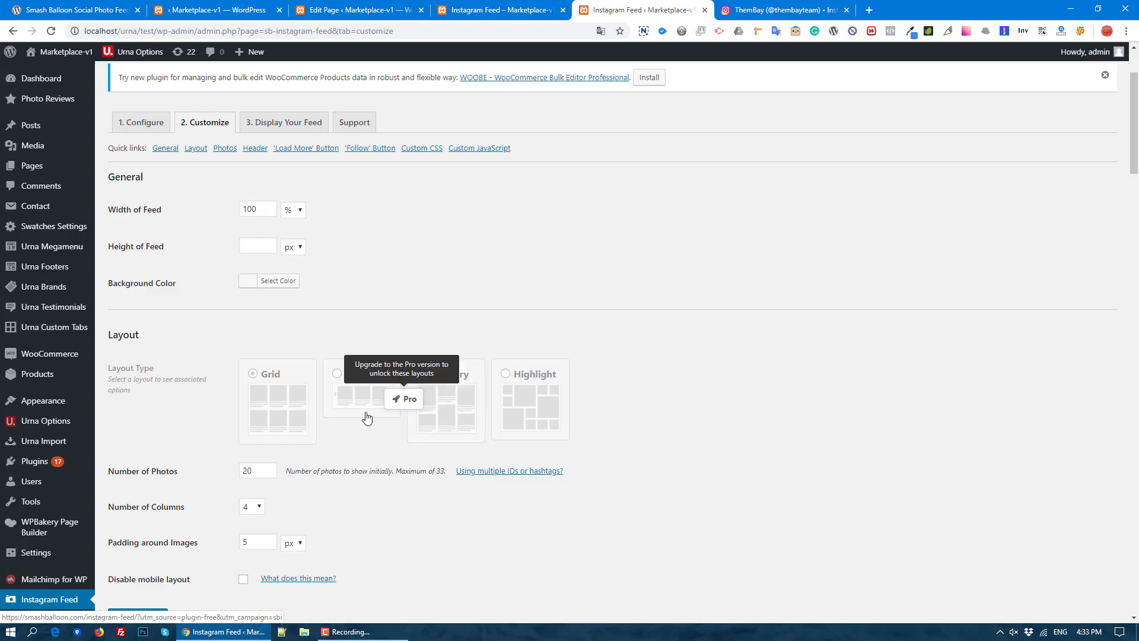
scroll(380, 424, down, 6)
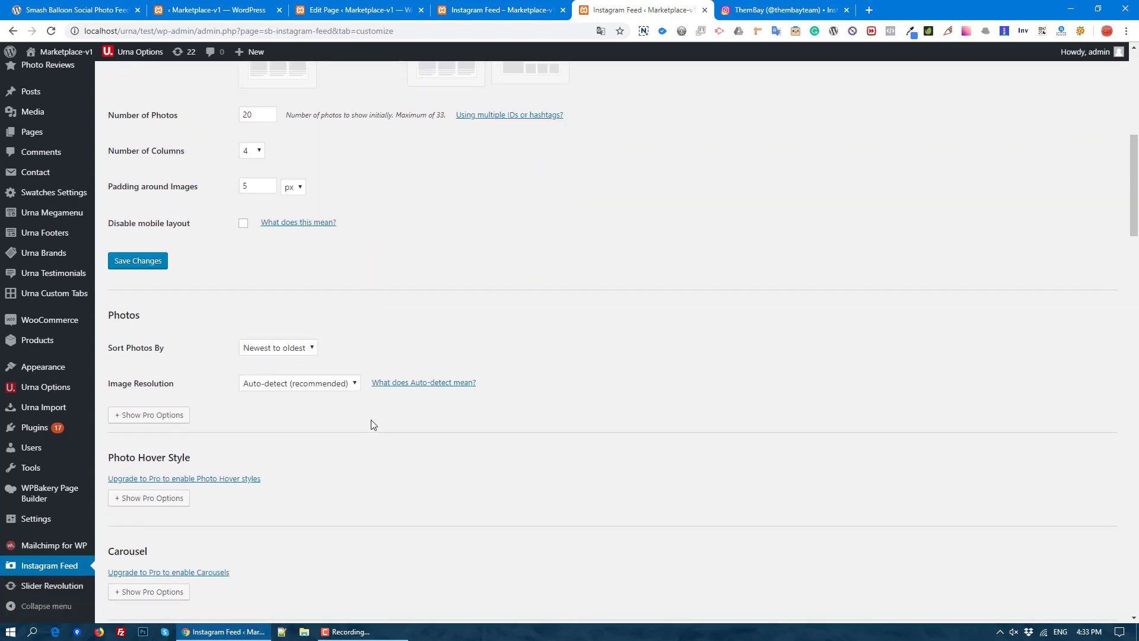
scroll(895, 148, down, 5)
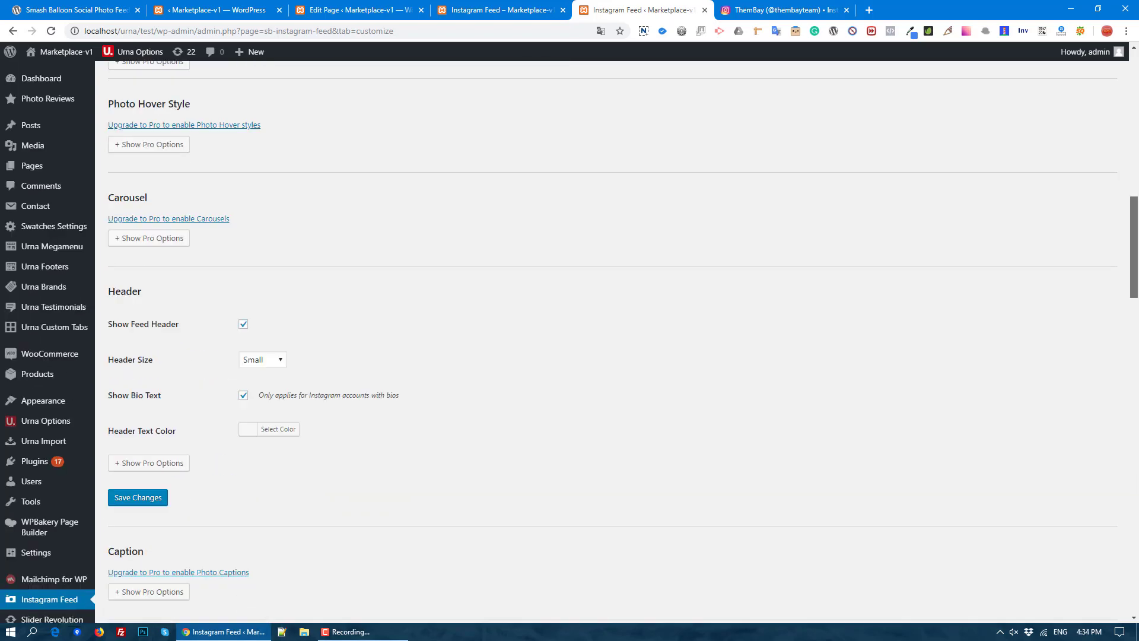
scroll(895, 149, up, 13)
- Go back to the published Instagram Feed page and review the displayed photo grid
click(530, 8)
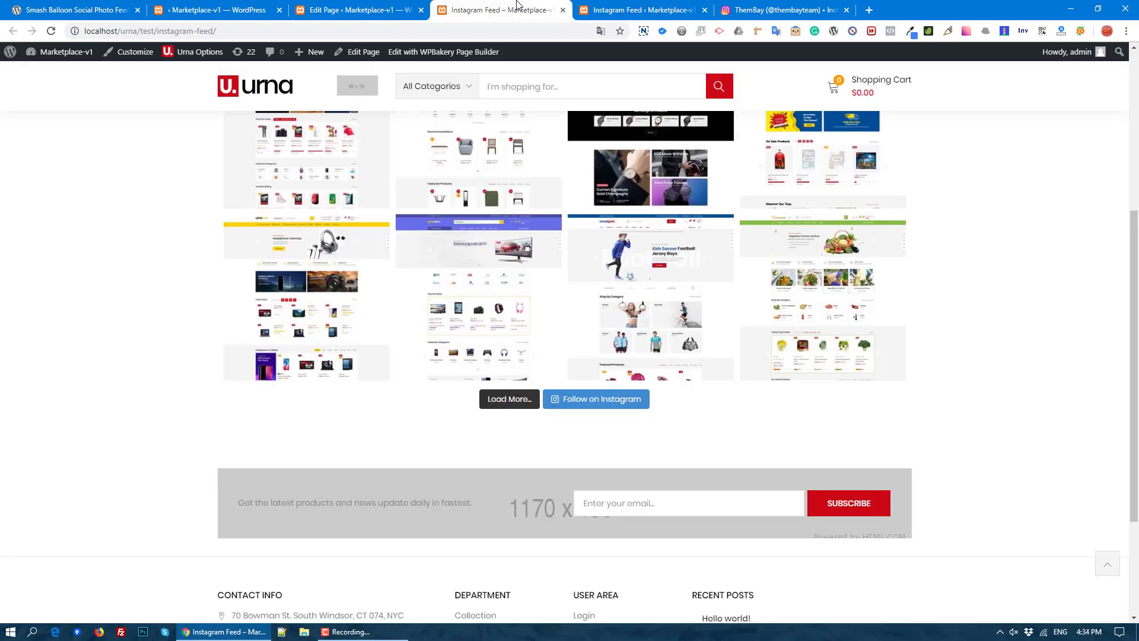
scroll(551, 297, up, 3)
scroll(288, 311, down, 3)
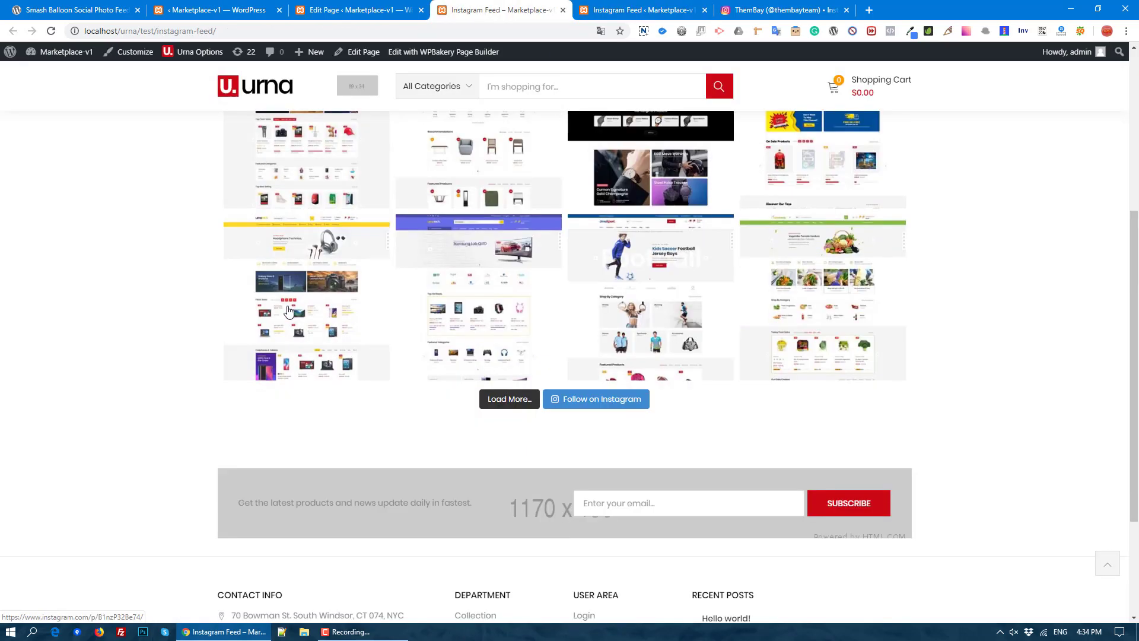